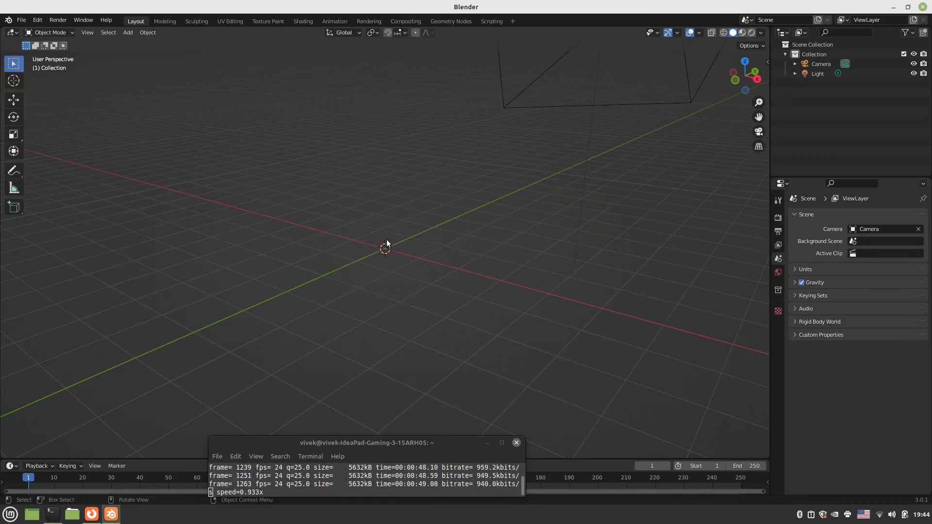
Snap the 3D cursor to the world origin and add a UV sphere there
key(shift+s)
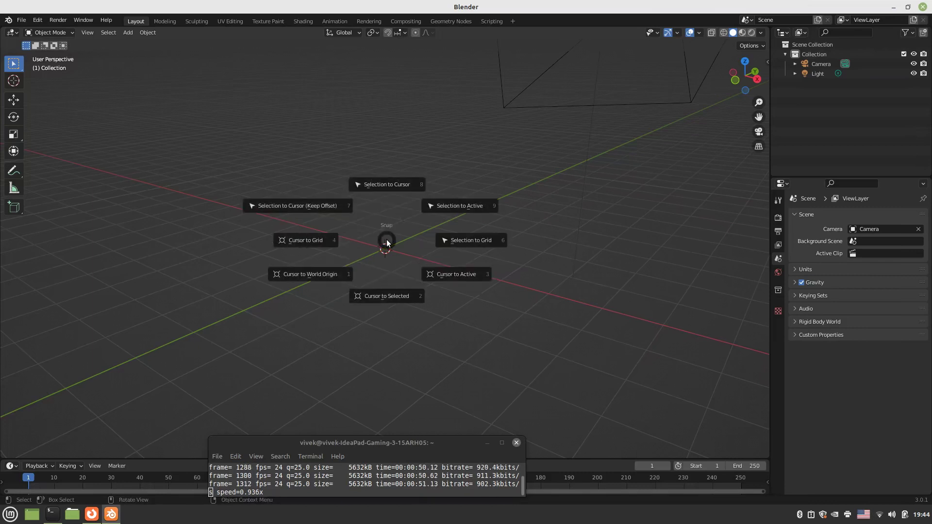
click(324, 275)
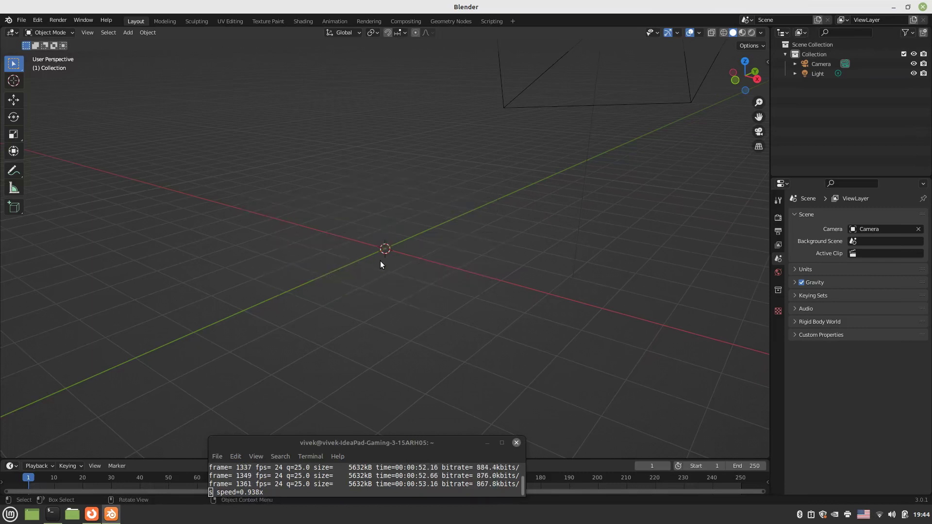
key(shift+a)
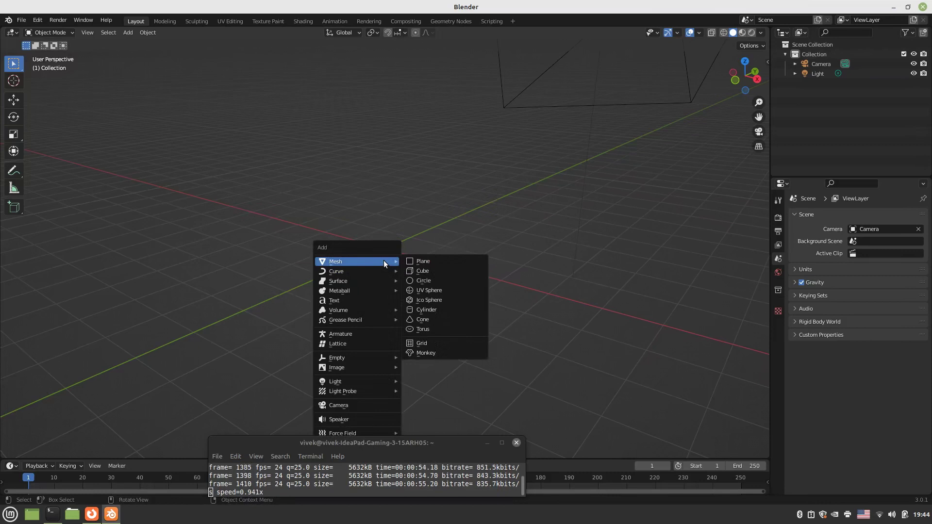
click(437, 290)
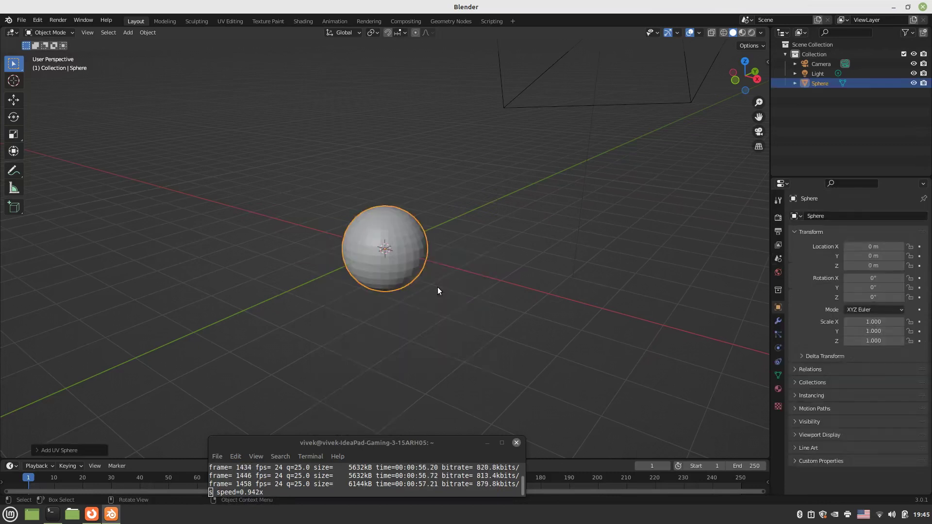
Switch the sphere from Object Mode to Sculpt Mode
mouse_move(341, 258)
middle_down()
mouse_move(361, 271)
mouse_move(342, 273)
middle_up()
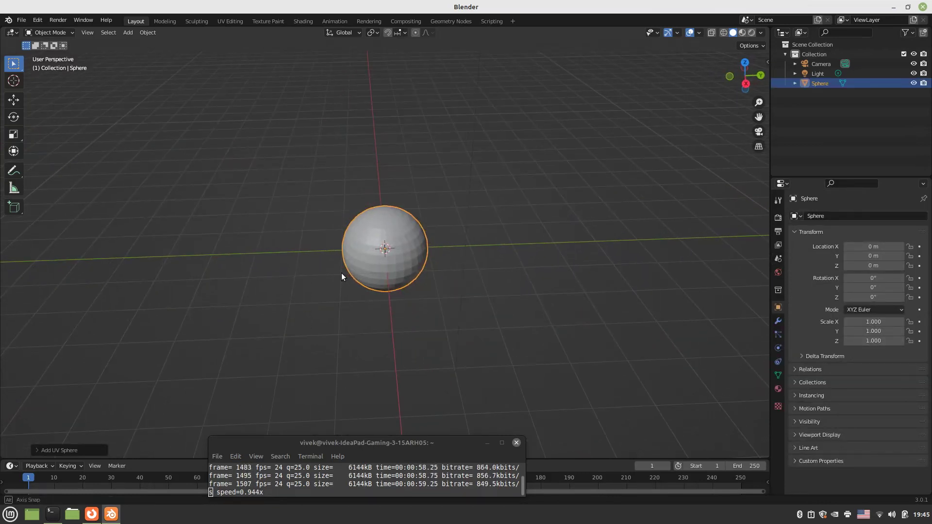
scroll(345, 265, up, 2)
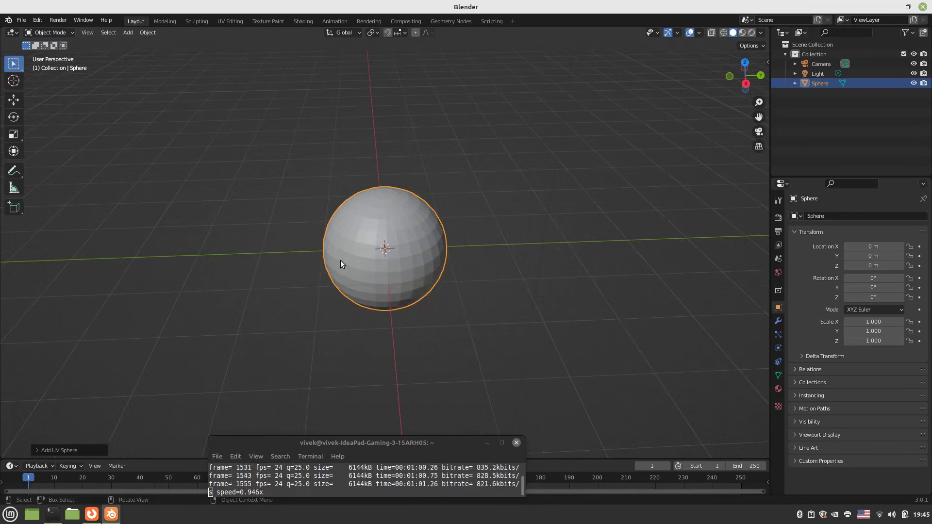
click(62, 32)
click(63, 63)
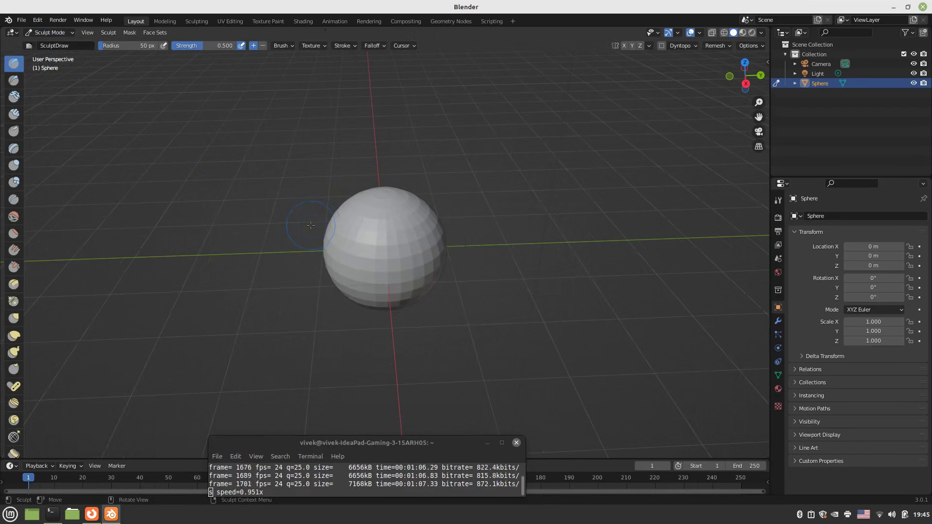
Enable Dyntopo for the sphere, accepting the vertex data warning, and turn on X-axis mirror symmetry
key(KP_3)
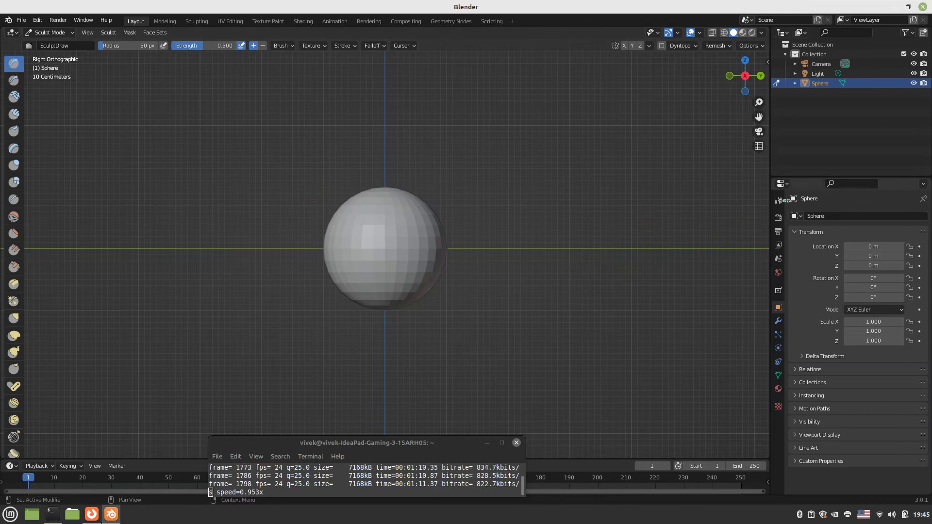
click(778, 200)
scroll(831, 360, down, 2)
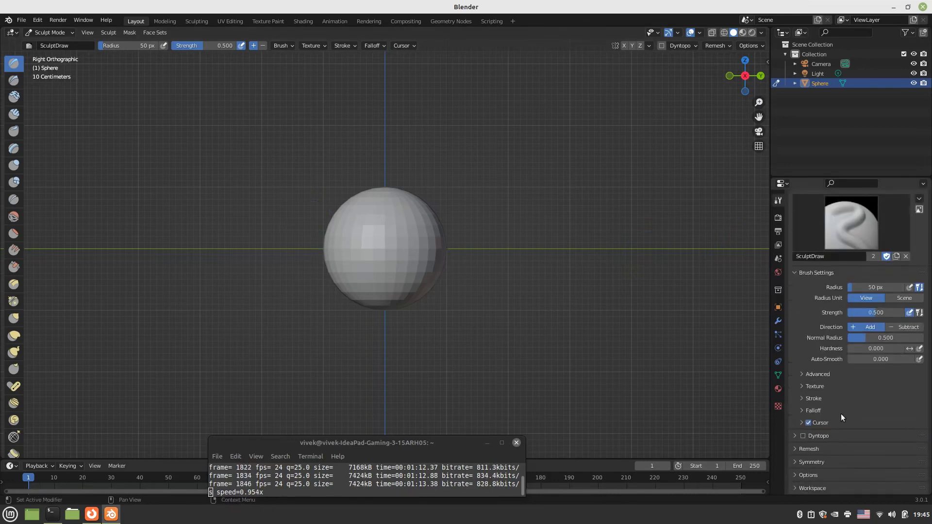
click(803, 436)
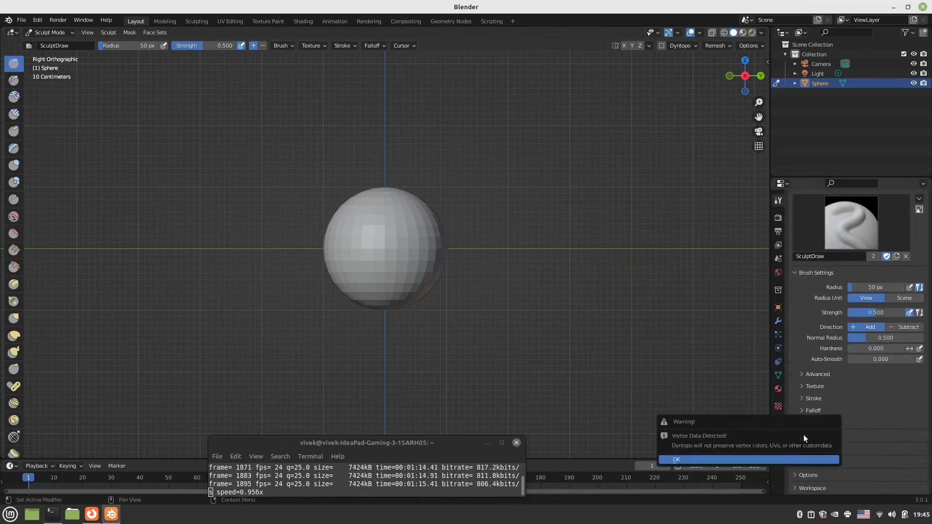
click(788, 459)
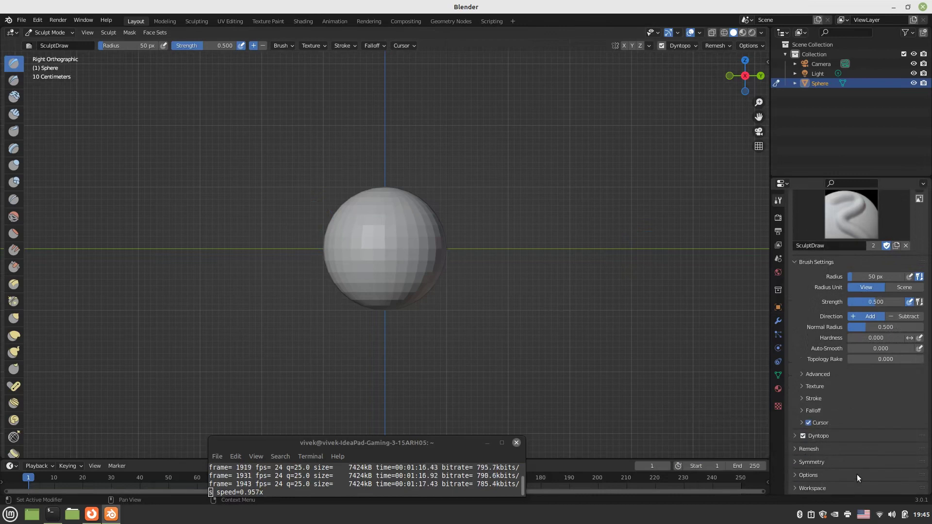
click(811, 462)
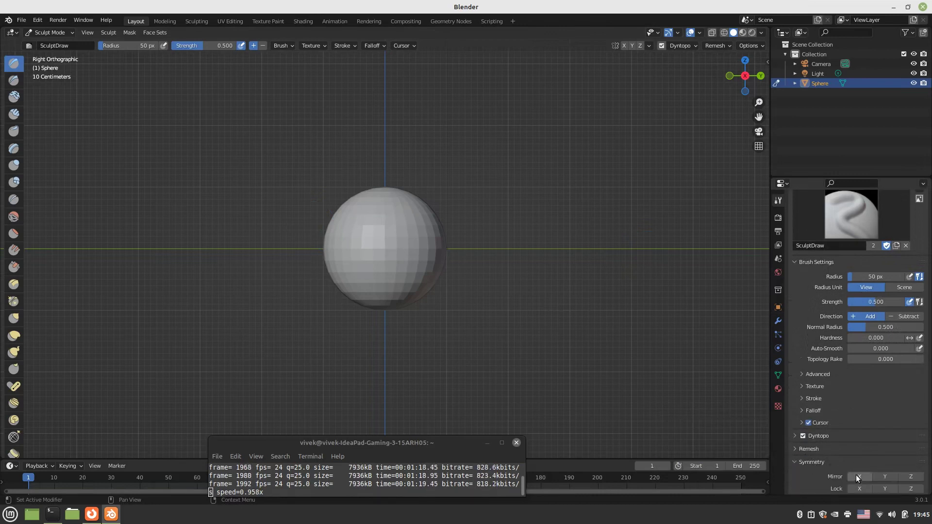
click(857, 479)
Choose the Snake Hook brush and set its radius to 188 px
middle_drag(404, 191, 382, 249)
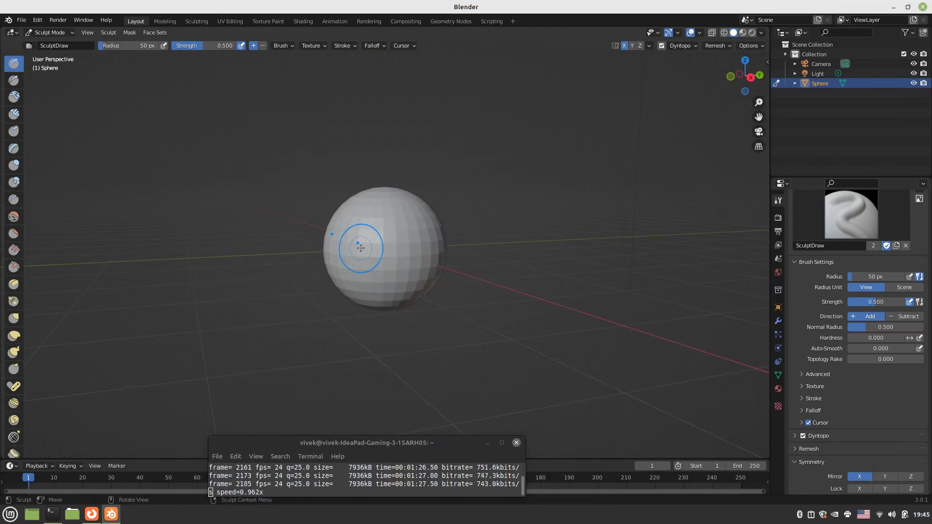
key(k)
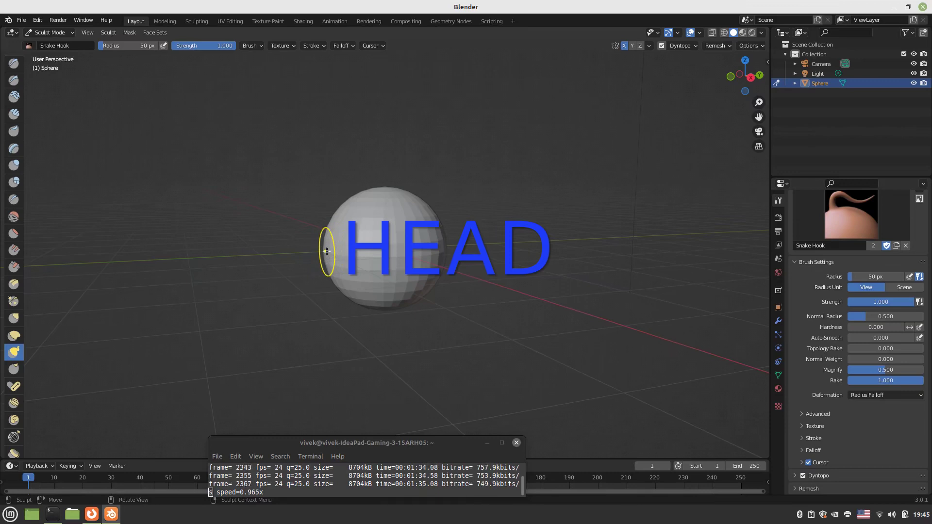
key(f)
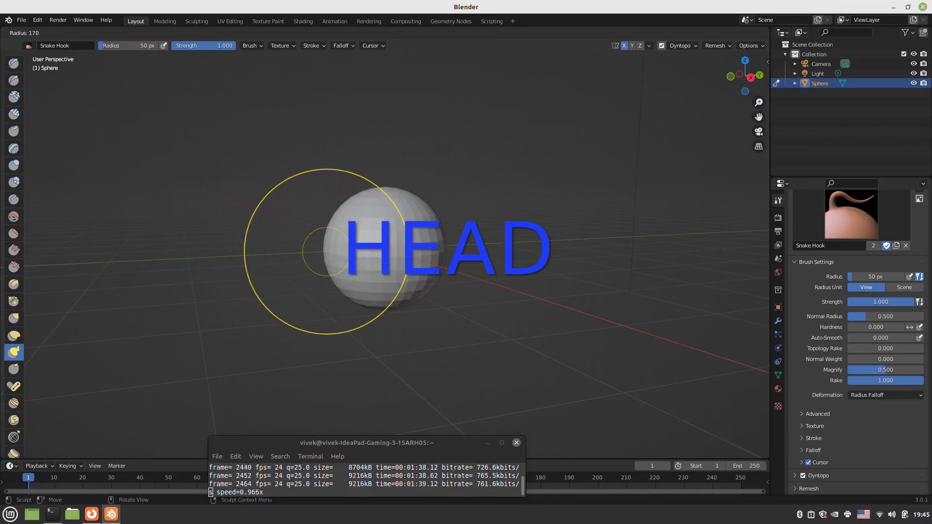
click(394, 250)
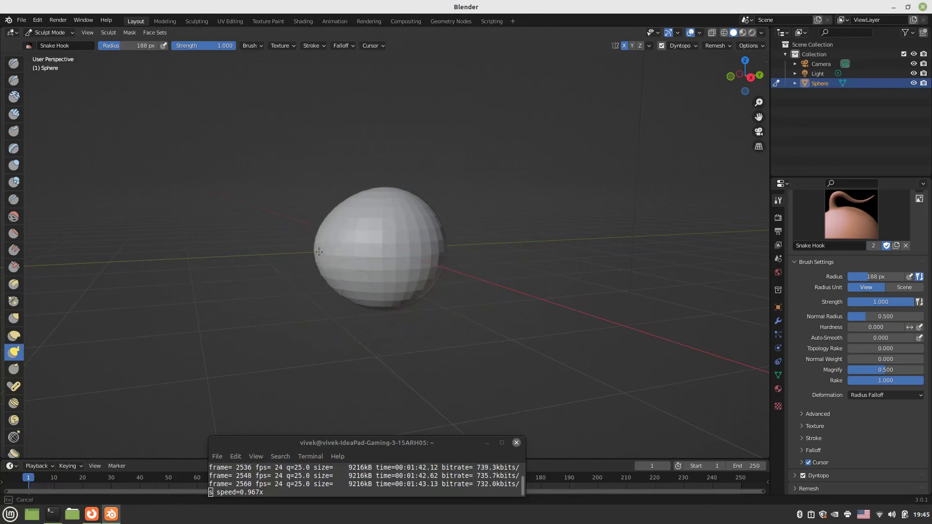
Pull the sphere's negative Y side outward into a long, tapering, slightly drooping snout with the Snake Hook brush
mouse_move(319, 252)
mouse_down()
mouse_move(270, 252)
mouse_move(246, 265)
mouse_up()
middle_drag(246, 264, 318, 339)
drag(318, 340, 290, 381)
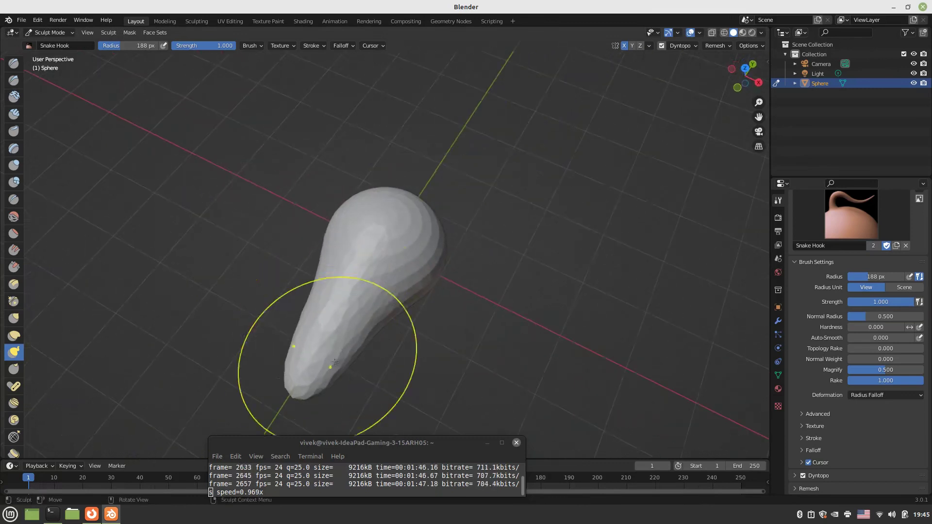
middle_drag(335, 361, 307, 223)
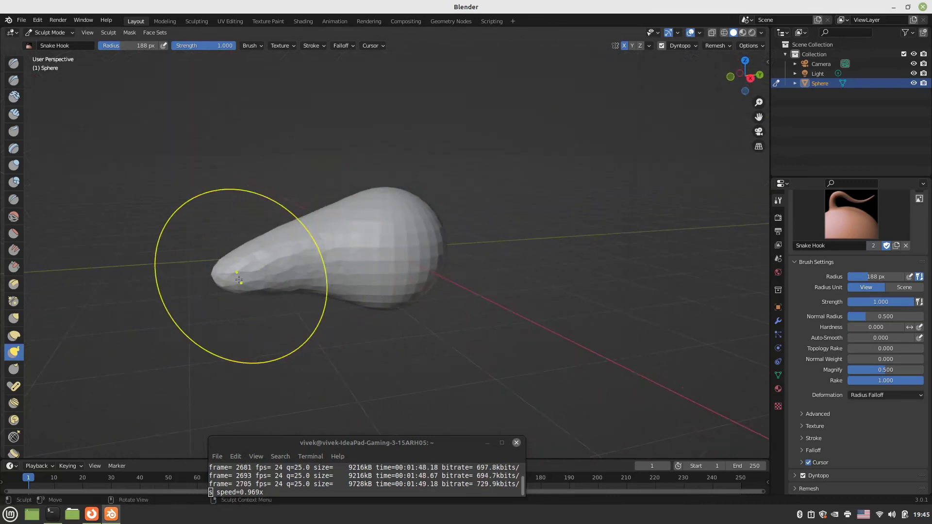
drag(235, 277, 226, 275)
drag(329, 235, 327, 229)
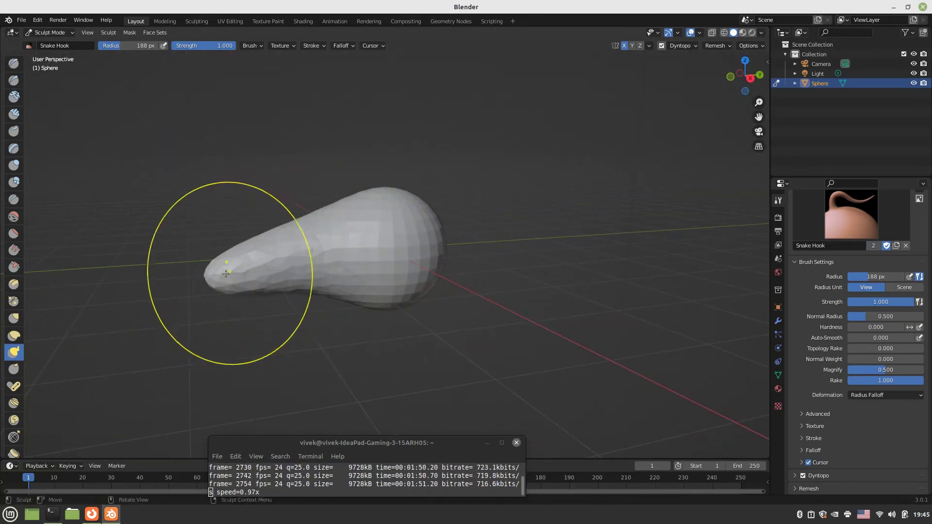
middle_drag(227, 274, 229, 265)
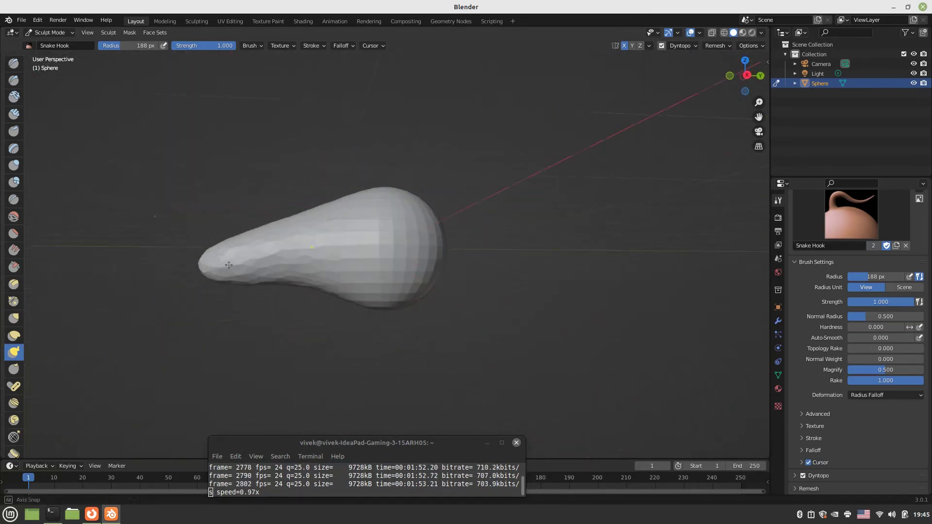
Pull the back of the head downward, then shape its rear, underside and crown into a rounded skull with Snake Hook strokes
mouse_move(374, 292)
middle_down()
mouse_move(243, 295)
mouse_move(364, 279)
mouse_move(355, 304)
mouse_move(307, 276)
middle_up()
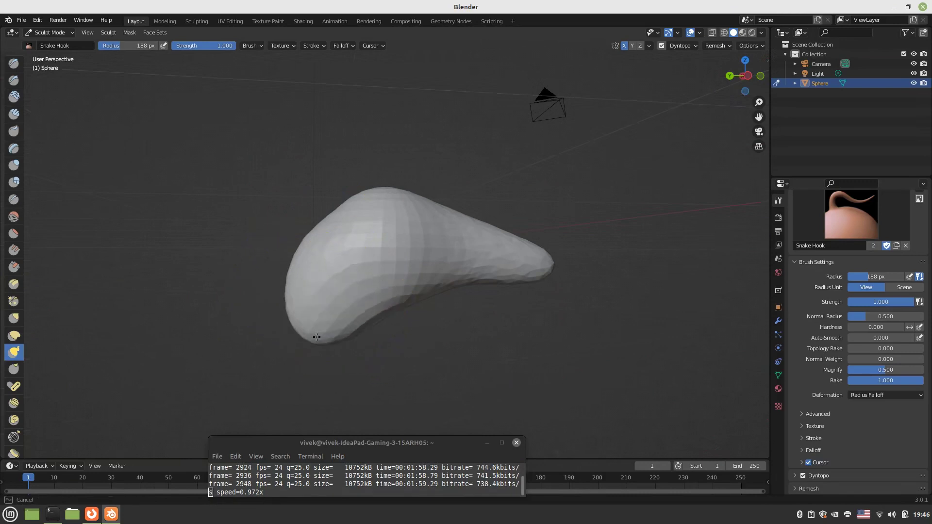
middle_drag(316, 337, 366, 332)
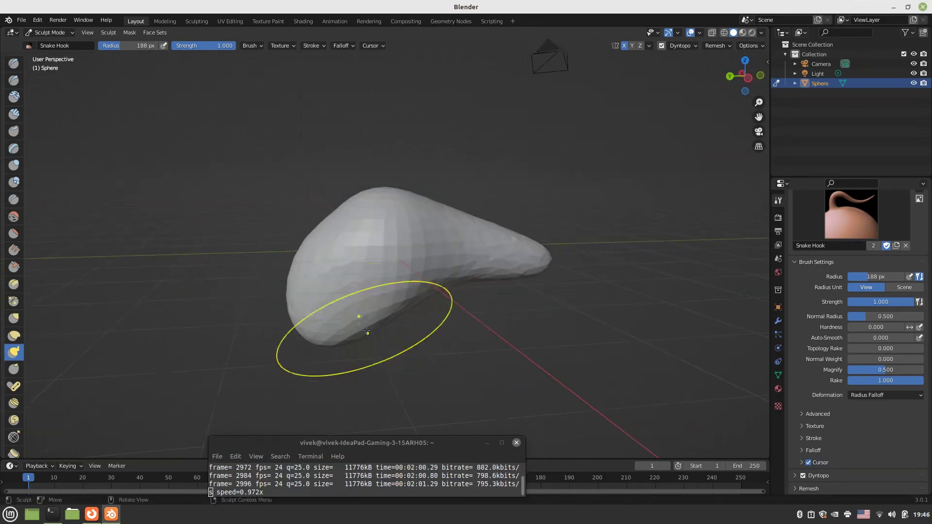
drag(325, 332, 326, 315)
drag(341, 324, 349, 315)
drag(311, 271, 318, 257)
drag(322, 242, 327, 207)
drag(404, 208, 417, 202)
drag(349, 238, 337, 237)
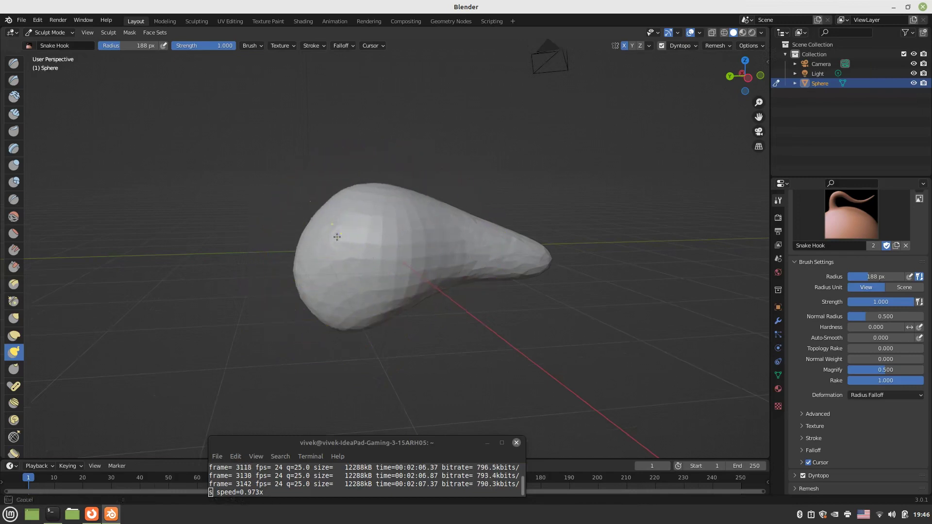
Refine the lower back of the head with short Snake Hook strokes from the side and rear
mouse_move(360, 254)
middle_down()
mouse_move(347, 264)
mouse_move(356, 238)
middle_up()
drag(343, 310, 333, 312)
middle_drag(340, 313, 416, 276)
drag(413, 273, 421, 267)
drag(417, 268, 422, 264)
mouse_move(417, 266)
middle_down()
mouse_move(319, 287)
mouse_move(398, 257)
middle_up()
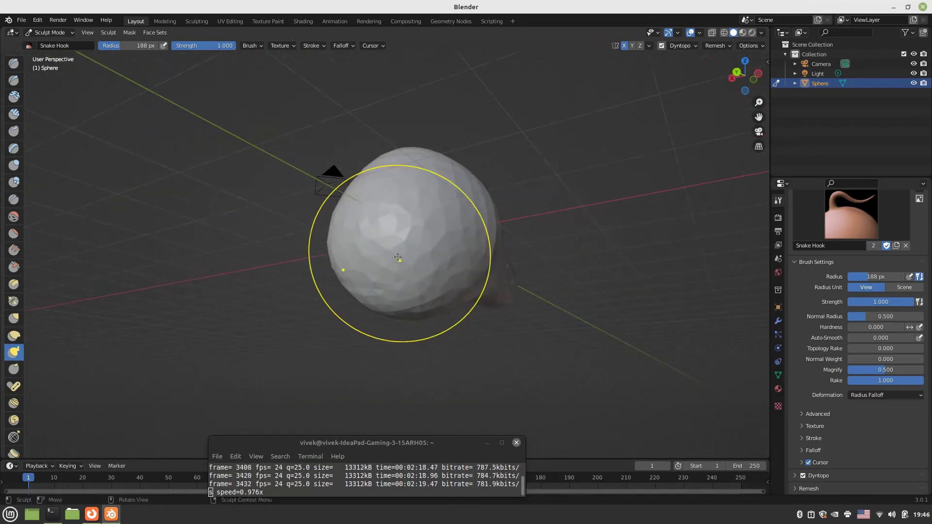
Keep the Snake Hook brush strength at 1.000 and reduce its radius to 114 px
scroll(399, 256, down, 1)
key(f)
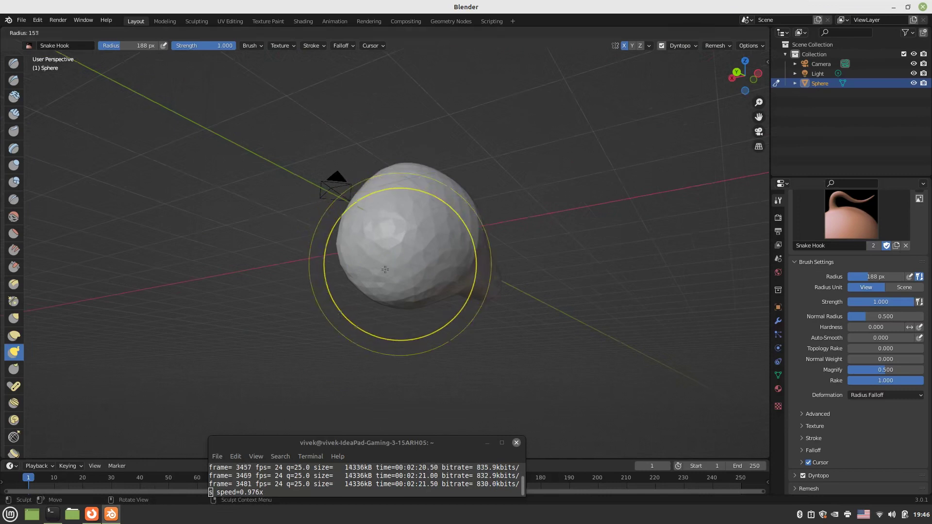
click(384, 270)
key(shift+f)
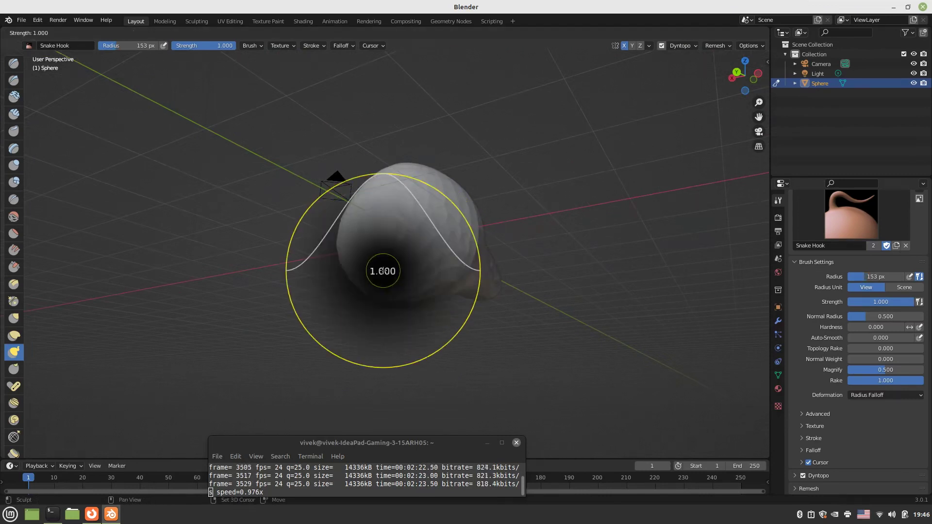
click(383, 271)
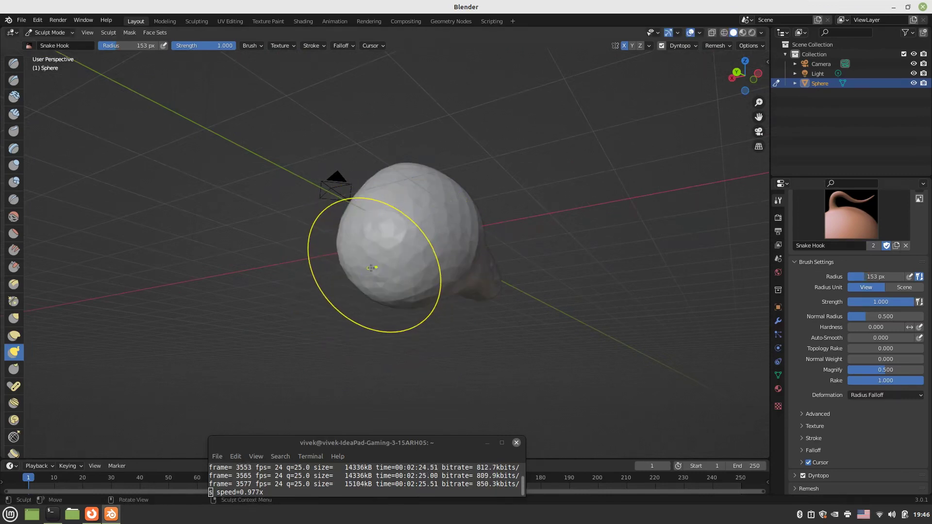
key(f)
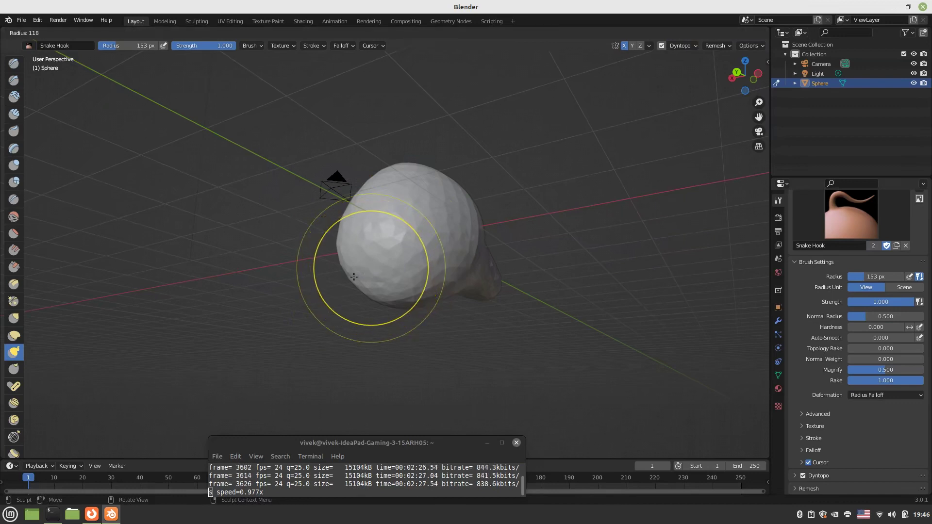
click(352, 277)
middle_drag(352, 278, 298, 303)
click(287, 443)
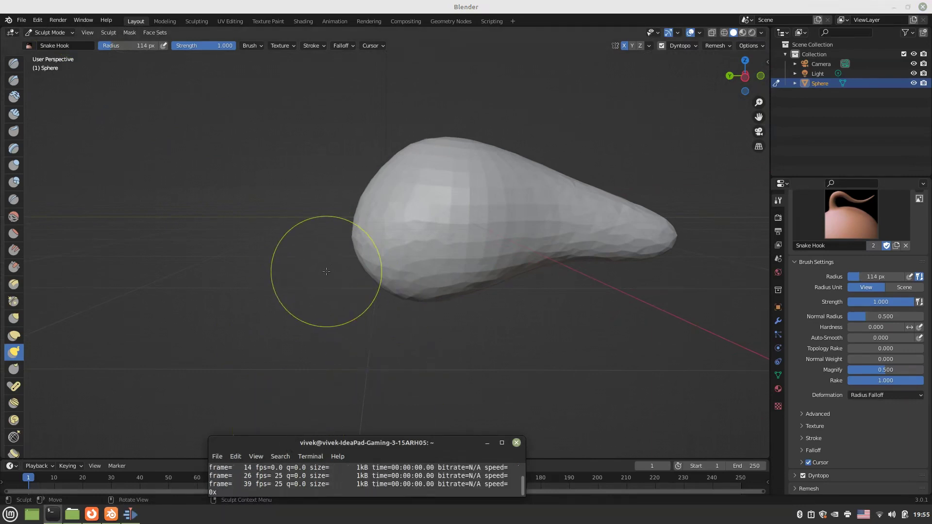
Pull a neck backward and downward out of the lower back of the head with the Snake Hook brush
mouse_move(322, 214)
middle_down()
mouse_move(387, 243)
mouse_move(378, 240)
middle_up()
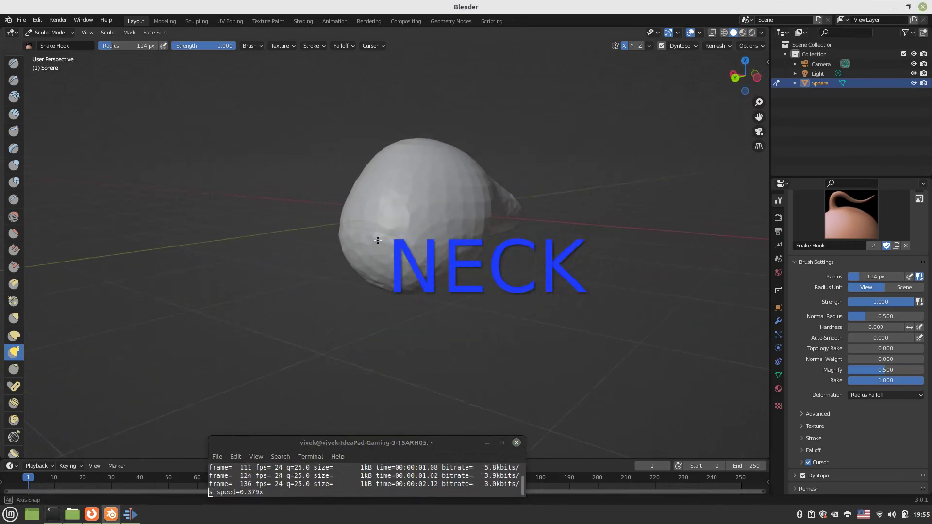
scroll(837, 478, down, 2)
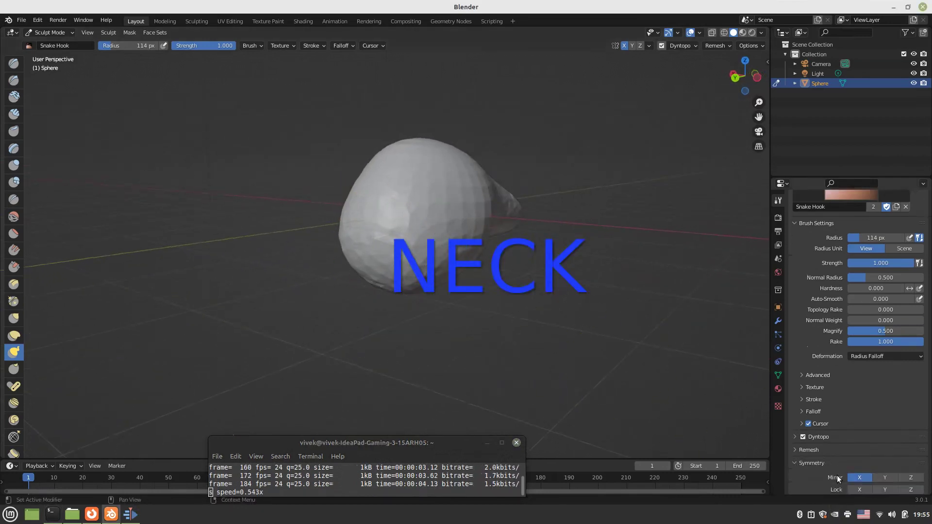
scroll(838, 478, down, 1)
drag(373, 254, 364, 270)
middle_drag(364, 271, 290, 270)
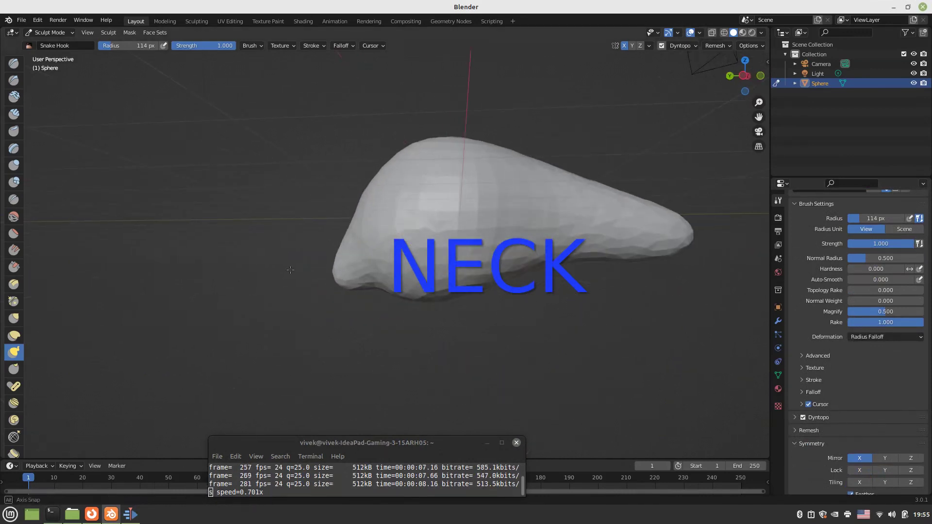
key(KP_3)
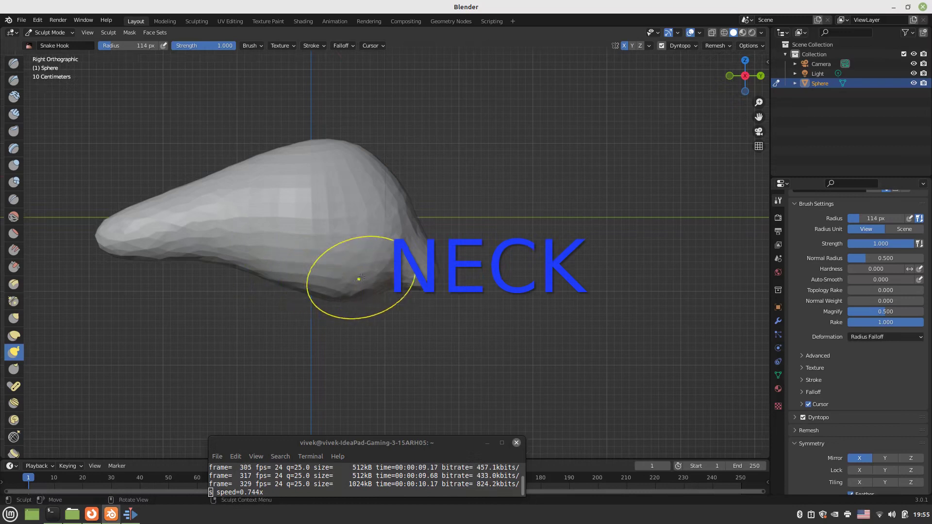
scroll(361, 277, down, 3)
mouse_move(364, 272)
mouse_down()
mouse_move(435, 292)
mouse_move(433, 279)
mouse_up()
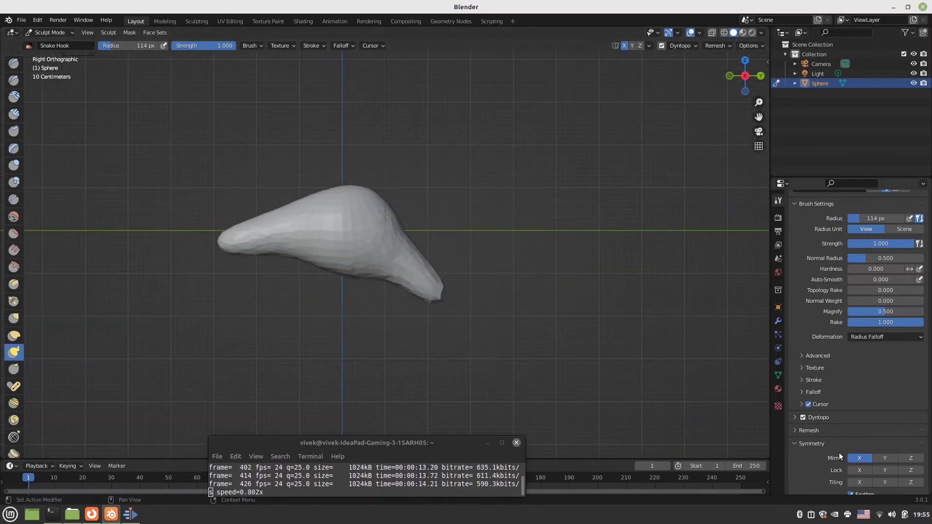
scroll(831, 461, down, 2)
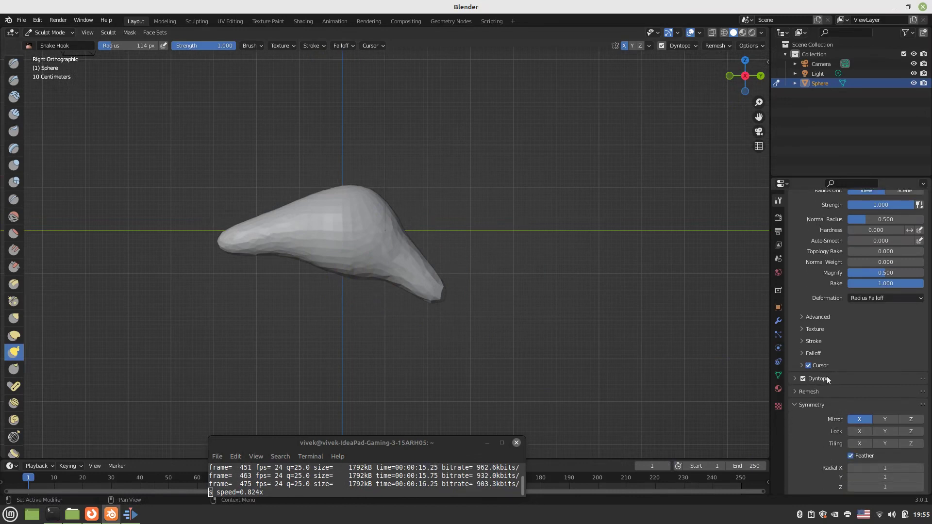
Pull the neck's end downward with Snake Hook strokes to form a long, slim neck below the head
mouse_move(423, 268)
mouse_down()
mouse_move(437, 297)
mouse_move(418, 259)
mouse_move(417, 225)
mouse_move(433, 272)
mouse_up()
drag(424, 304, 435, 323)
mouse_move(425, 278)
mouse_down()
mouse_move(434, 286)
mouse_move(425, 369)
mouse_move(412, 370)
mouse_move(412, 398)
mouse_up()
scroll(454, 312, down, 2)
scroll(416, 354, down, 1)
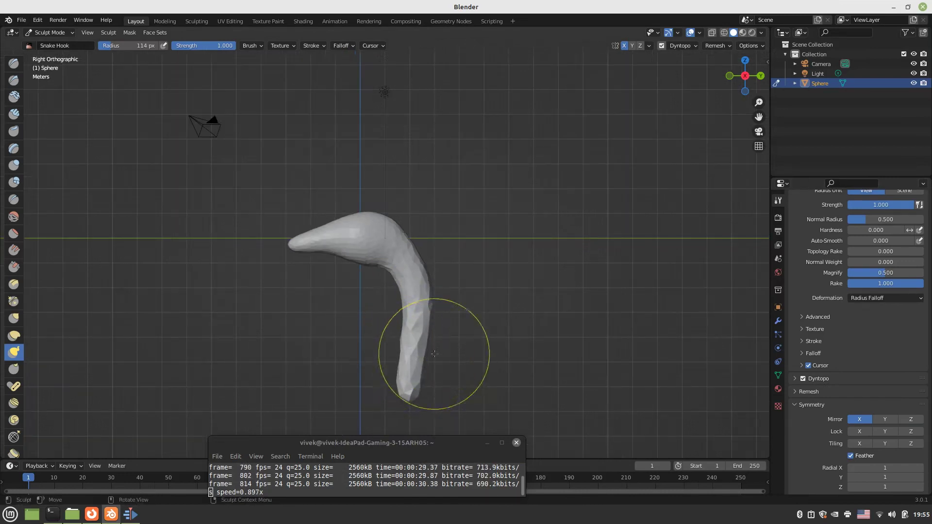
Extend the neck's lower end further down with the Snake Hook brush and bend its tip backward
shift+middle_drag(459, 337, 450, 212)
scroll(415, 240, up, 2)
drag(405, 280, 430, 365)
mouse_move(412, 326)
mouse_down()
mouse_move(417, 371)
mouse_move(443, 385)
mouse_move(417, 321)
mouse_up()
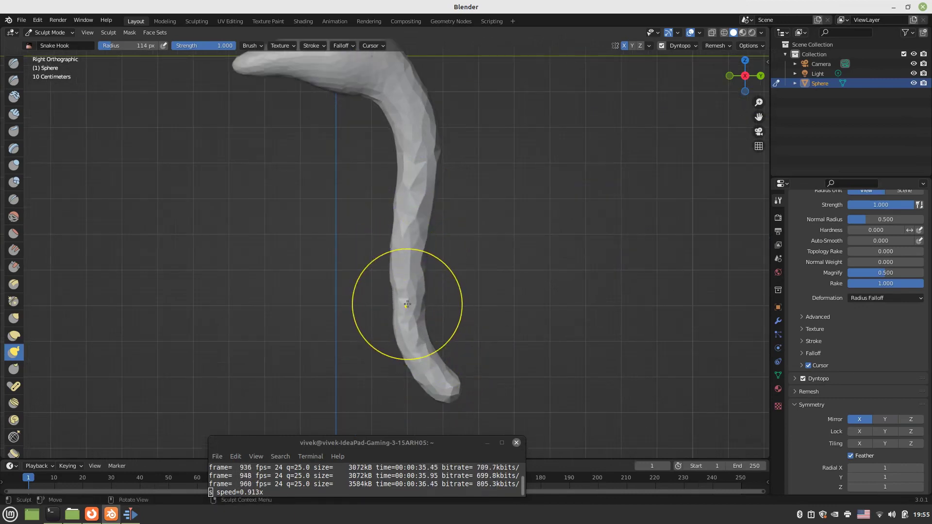
Thicken the neck from its lower end up to below the head with the Inflate brush at 0.500 strength
key(x)
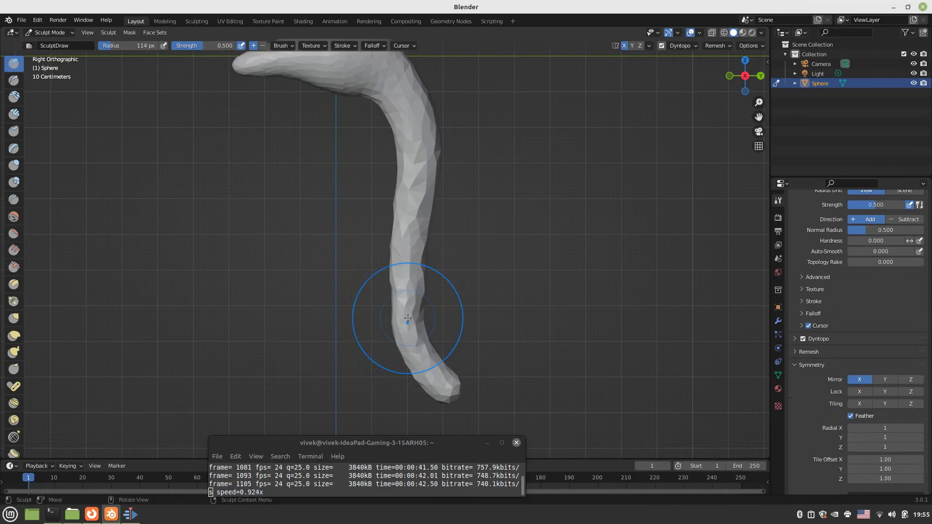
drag(408, 319, 425, 350)
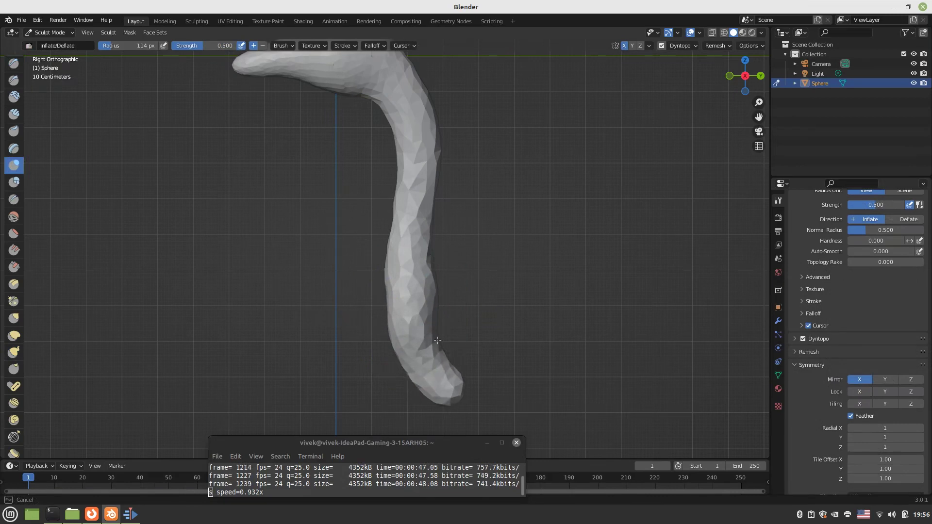
mouse_move(433, 324)
mouse_down()
mouse_move(436, 174)
mouse_move(429, 169)
mouse_up()
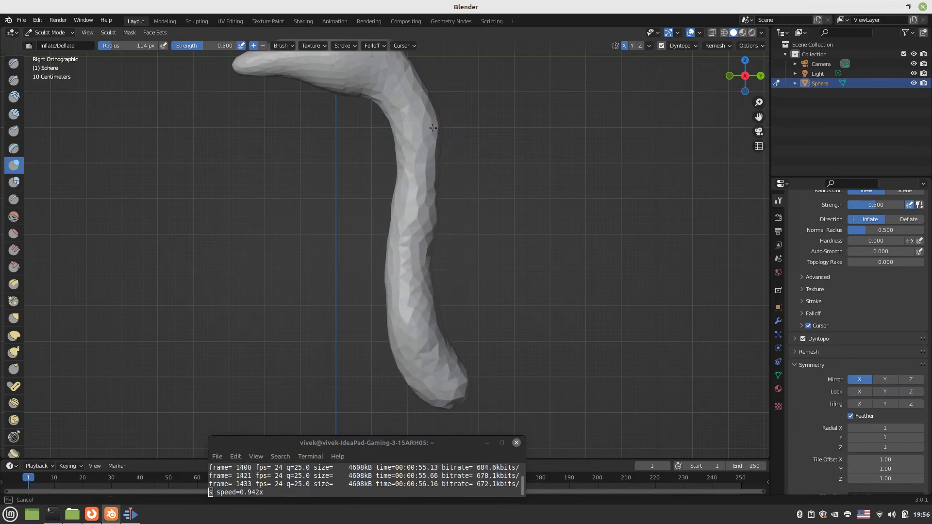
drag(433, 127, 430, 121)
Pull the neck's lower end down and backward with the Snake Hook brush in right view to start the body
middle_drag(447, 206, 464, 298)
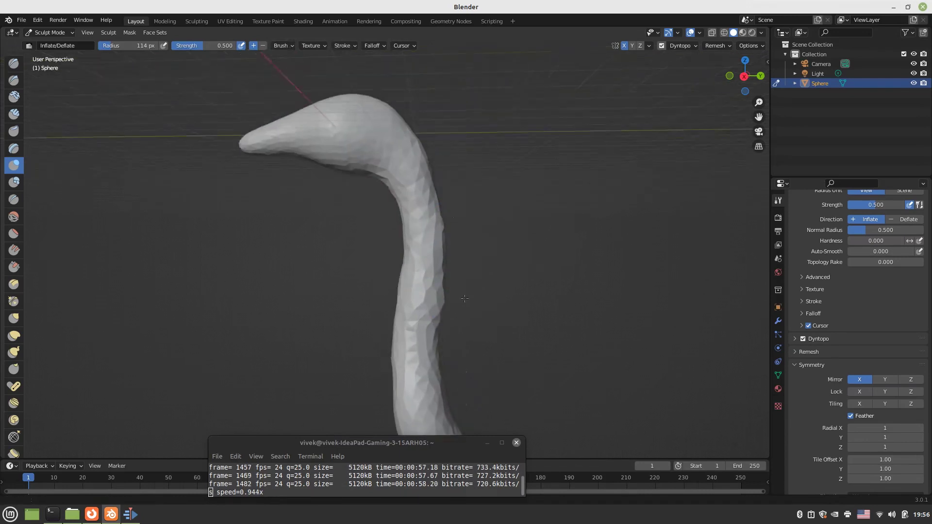
mouse_move(408, 243)
middle_down()
mouse_move(594, 249)
mouse_move(673, 358)
mouse_move(666, 364)
middle_up()
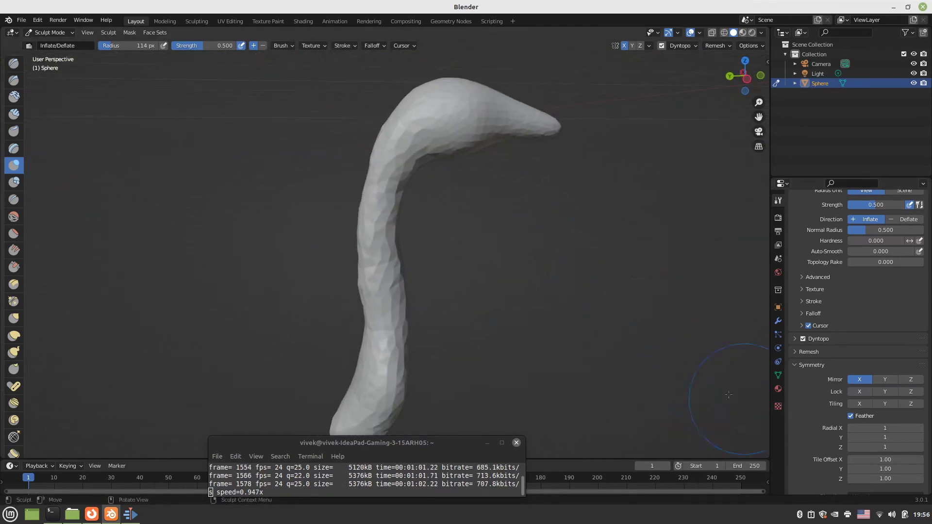
mouse_move(478, 330)
middle_down()
mouse_move(456, 323)
mouse_move(400, 333)
mouse_move(409, 305)
mouse_move(575, 309)
middle_up()
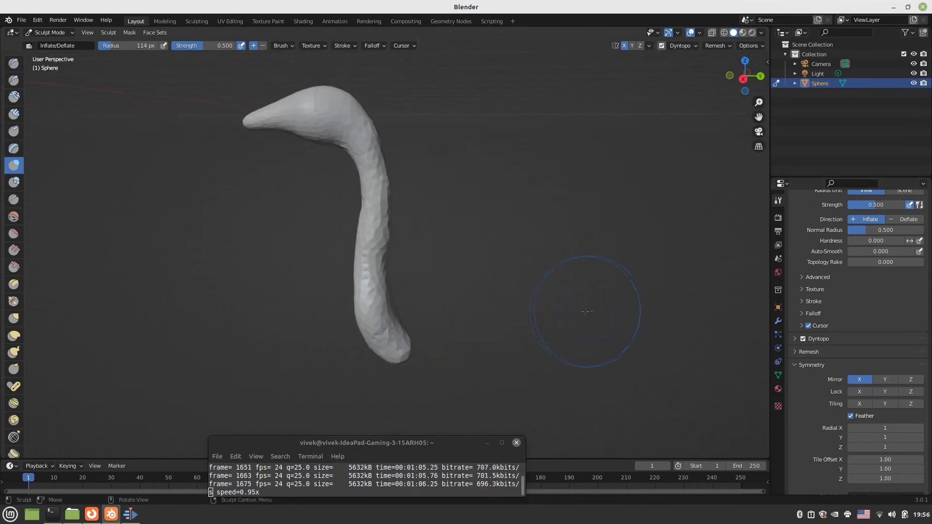
shift+middle_drag(428, 327, 412, 299)
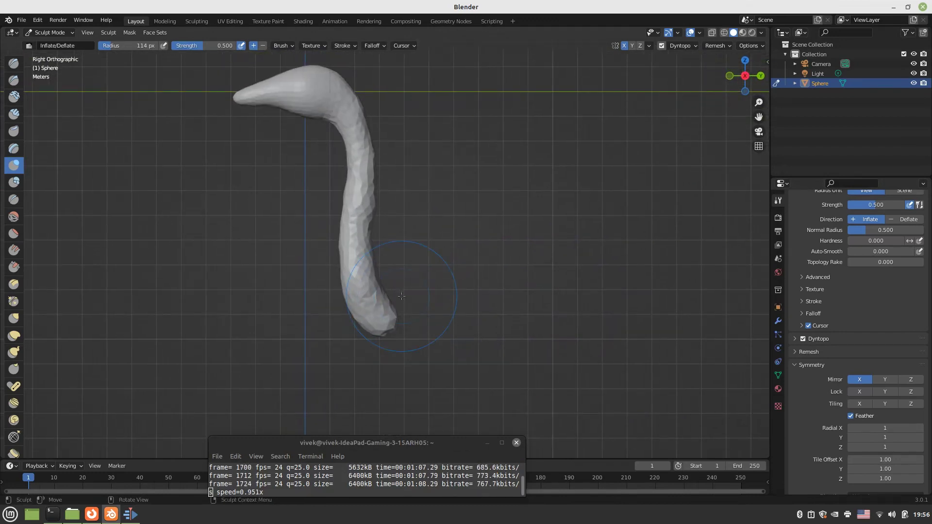
key(k)
mouse_move(363, 325)
mouse_down()
mouse_move(372, 372)
mouse_move(385, 373)
mouse_up()
mouse_move(394, 340)
mouse_down()
mouse_move(404, 352)
mouse_move(411, 338)
mouse_move(488, 352)
mouse_up()
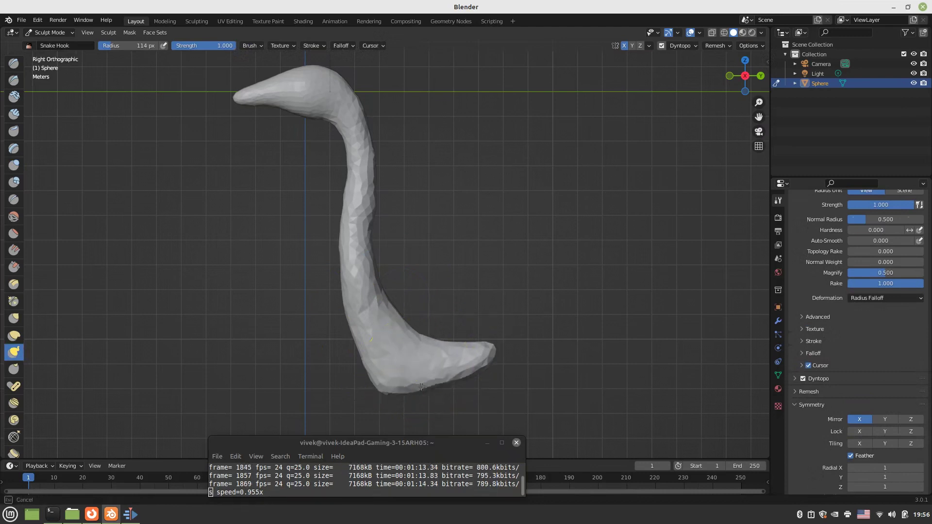
mouse_move(421, 387)
mouse_down()
mouse_move(433, 394)
mouse_move(466, 386)
mouse_up()
Enlarge the body with Snake Hook strokes, drawing its belly downward and its back end rearward
shift+middle_drag(494, 374, 483, 305)
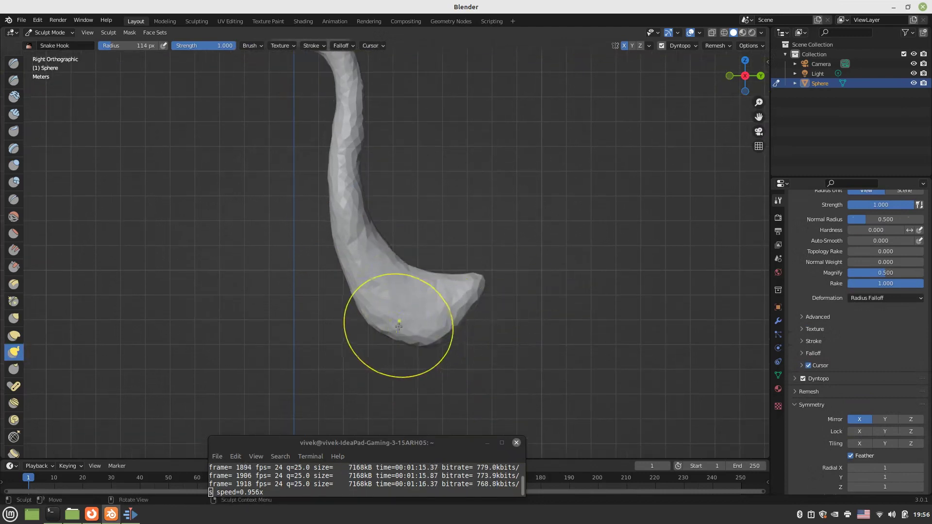
drag(402, 330, 427, 373)
drag(439, 294, 465, 281)
drag(469, 296, 495, 293)
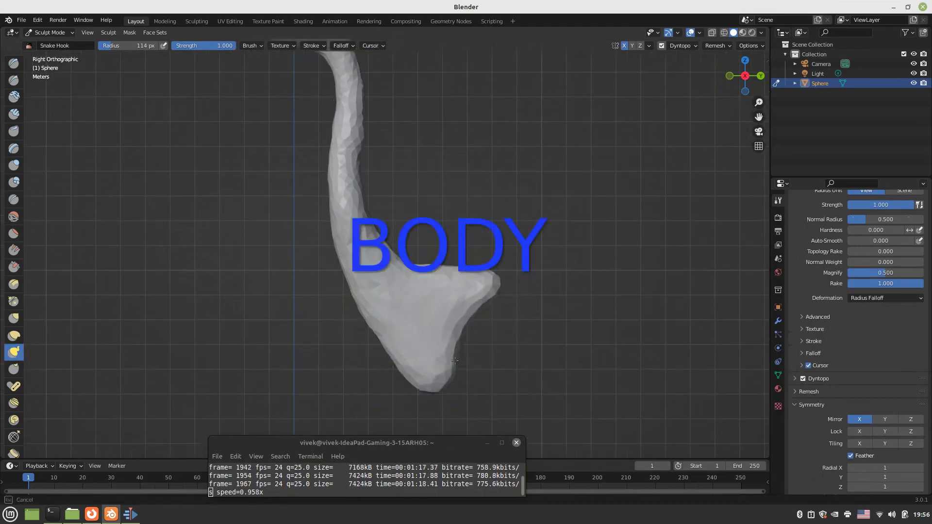
mouse_move(411, 350)
mouse_down()
mouse_move(491, 292)
mouse_move(492, 307)
mouse_up()
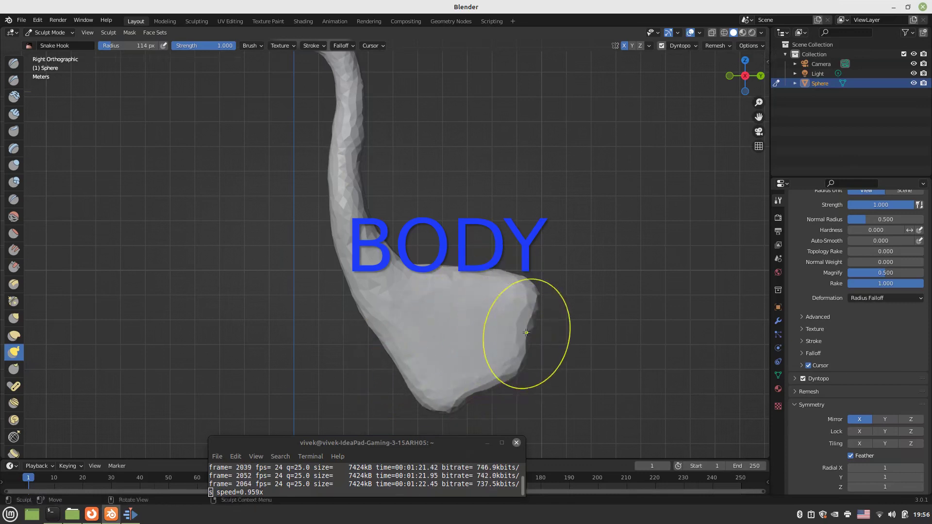
Lengthen the body rearward with Snake Hook strokes and shape a rounded belly rising toward the back end
scroll(526, 333, down, 3)
shift+middle_drag(426, 329, 417, 308)
scroll(444, 297, up, 3)
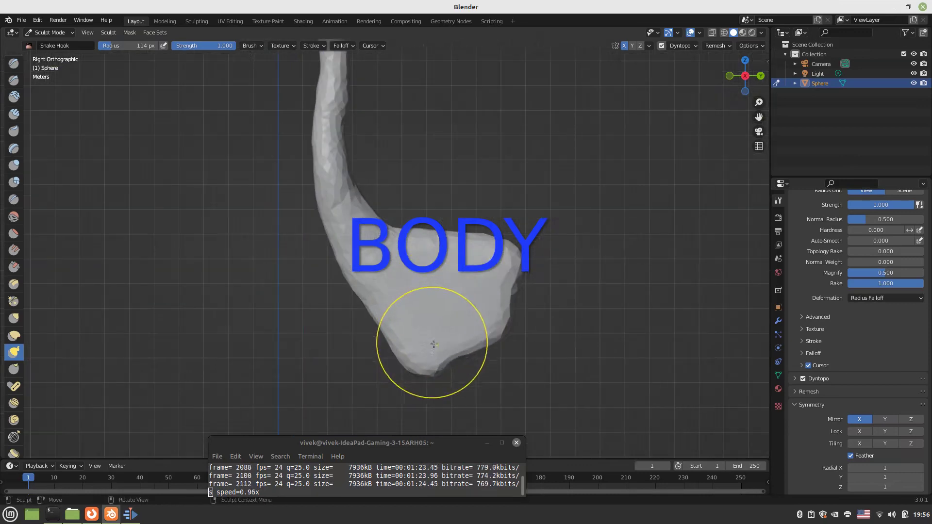
mouse_move(433, 344)
mouse_down()
mouse_move(466, 374)
mouse_move(499, 368)
mouse_move(521, 281)
mouse_move(503, 343)
mouse_move(510, 370)
mouse_move(458, 387)
mouse_move(541, 385)
mouse_move(582, 354)
mouse_move(616, 296)
mouse_move(597, 262)
mouse_move(569, 245)
mouse_move(591, 241)
mouse_move(613, 282)
mouse_move(626, 243)
mouse_up()
scroll(566, 316, down, 3)
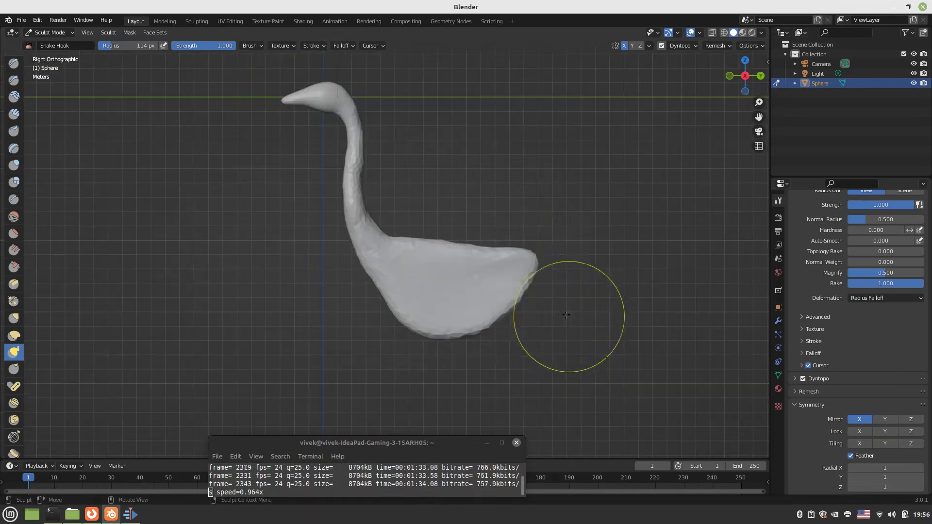
Pull a long, tapering tail out of the body's rear with the Snake Hook brush and curve its tip downward
shift+middle_drag(505, 316, 454, 323)
scroll(454, 322, up, 3)
mouse_move(545, 308)
mouse_down()
mouse_move(593, 292)
mouse_move(585, 291)
mouse_move(685, 286)
mouse_move(714, 298)
mouse_up()
scroll(395, 260, up, 4)
mouse_move(478, 243)
mouse_down()
mouse_move(623, 247)
mouse_move(687, 283)
mouse_up()
mouse_move(635, 271)
mouse_down()
mouse_move(713, 296)
mouse_move(744, 321)
mouse_move(748, 340)
mouse_up()
scroll(601, 273, down, 6)
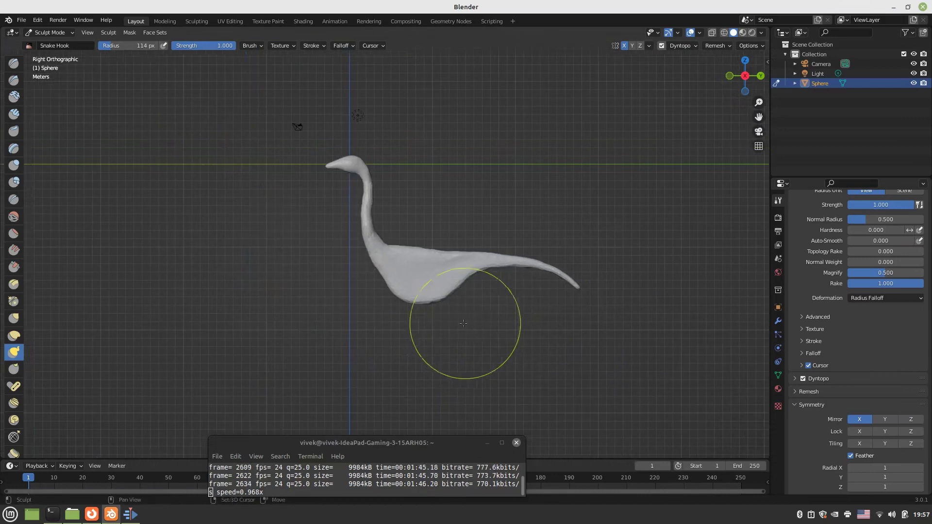
Switch to the Inflate brush and bulge the front flank of the body behind the neck base
scroll(464, 324, up, 5)
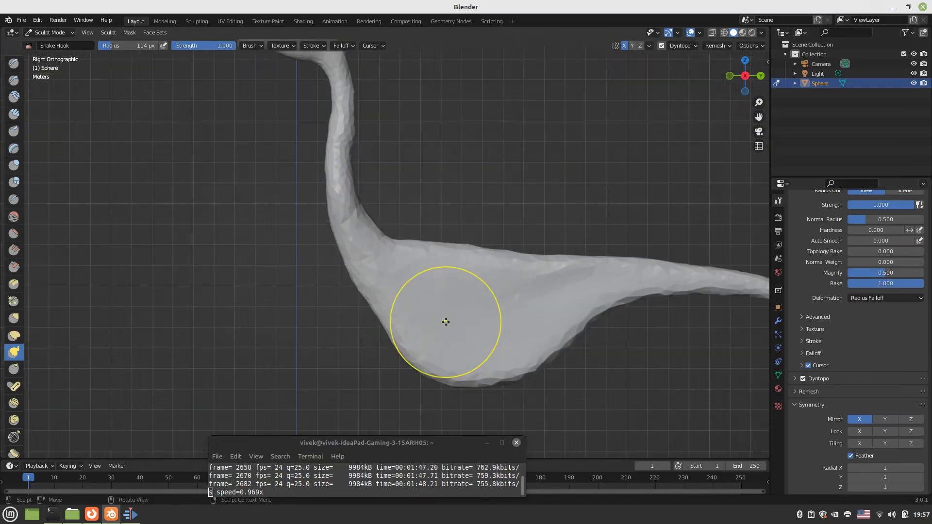
key(i)
scroll(439, 314, up, 2)
drag(435, 315, 428, 340)
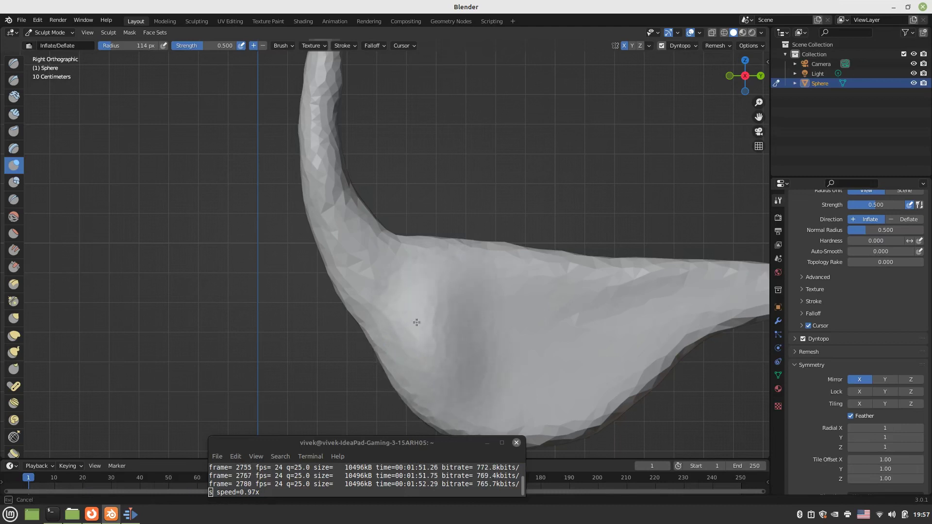
drag(433, 387, 493, 364)
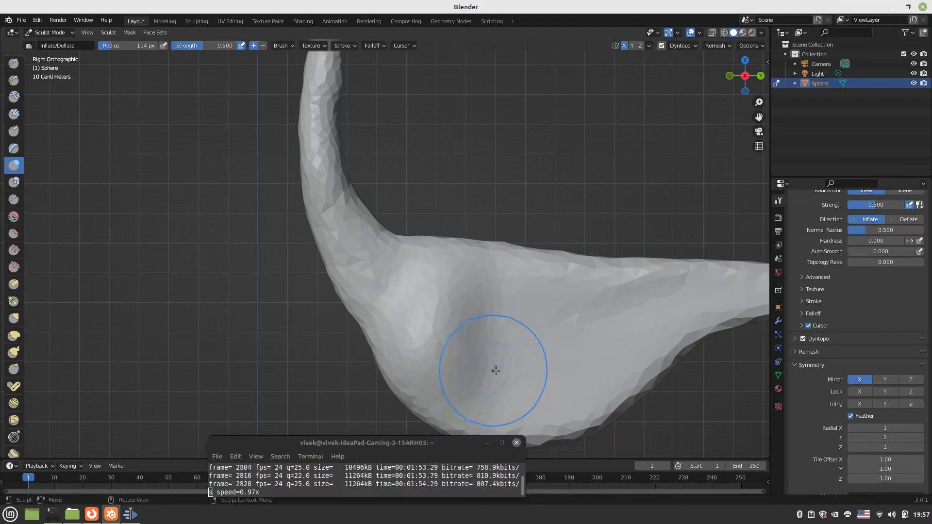
Inflate the middle of the body's flank and lower belly, and smooth the front of the chest
scroll(462, 361, up, 4)
drag(442, 344, 496, 147)
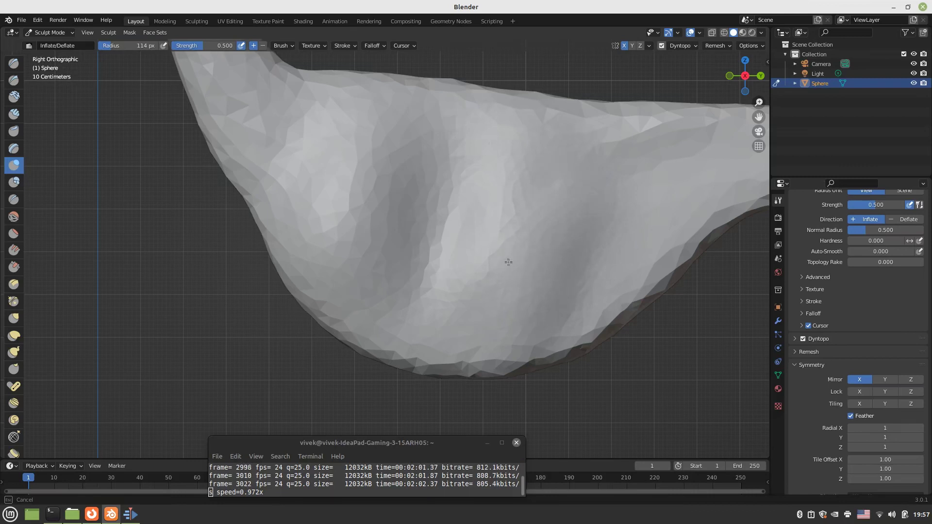
mouse_move(463, 351)
mouse_down()
mouse_move(476, 361)
mouse_move(544, 350)
mouse_move(453, 344)
mouse_up()
shift+drag(335, 319, 295, 214)
Inflate the base of the neck where it joins the body and smooth the neck's front edge
shift+middle_drag(295, 212, 426, 409)
drag(338, 257, 370, 298)
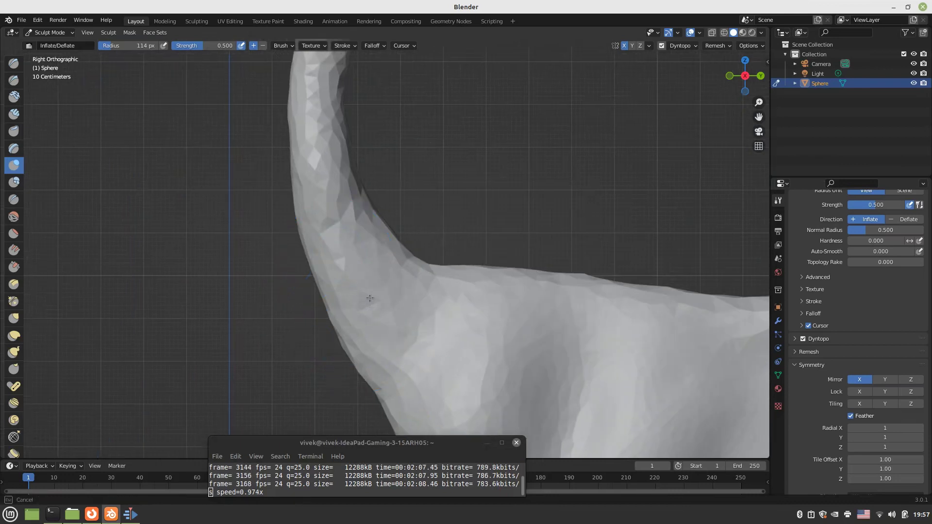
drag(367, 263, 371, 298)
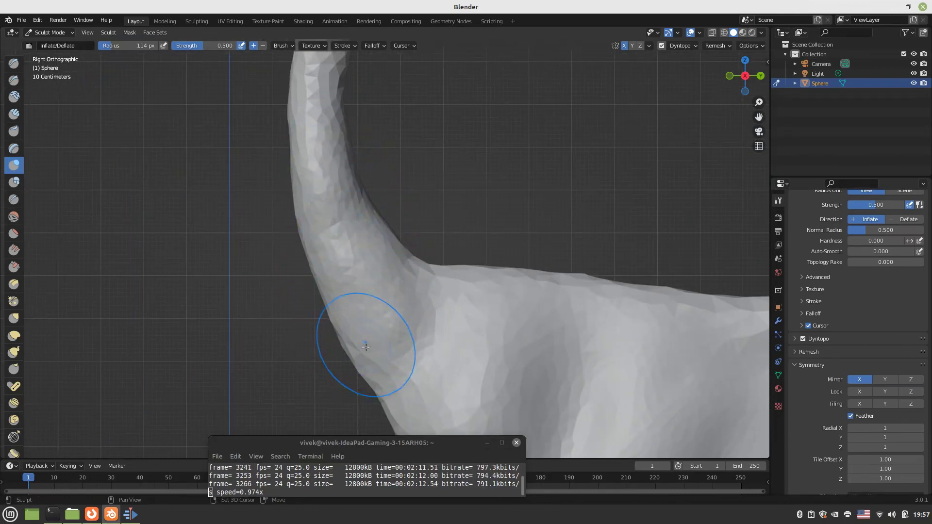
mouse_move(298, 144)
shift+mouse_down()
mouse_move(296, 119)
mouse_move(294, 155)
shift+mouse_up()
Thicken the middle and lower neck with Inflate strokes along its front side
scroll(342, 197, down, 2)
shift+middle_drag(364, 238, 368, 394)
scroll(368, 393, up, 2)
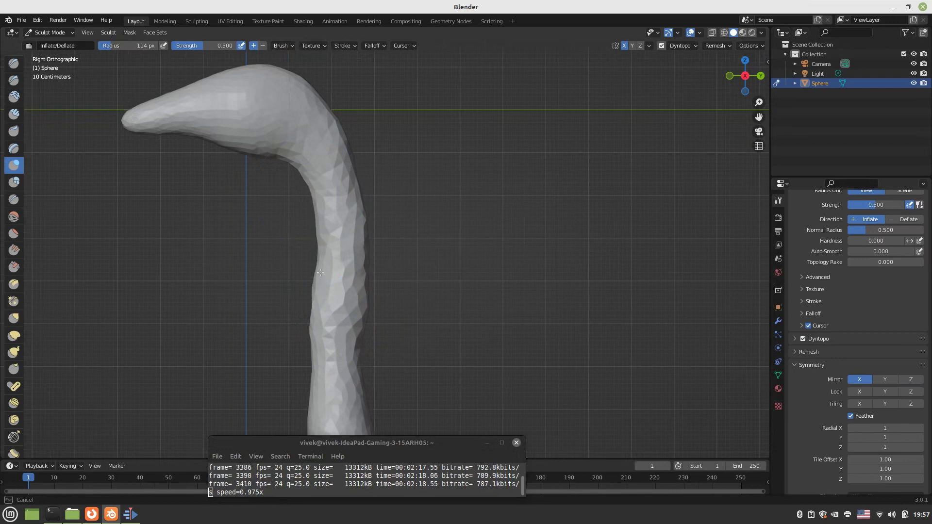
mouse_move(324, 264)
mouse_down()
mouse_move(349, 257)
mouse_move(346, 345)
mouse_move(315, 320)
mouse_move(318, 301)
mouse_move(324, 324)
mouse_up()
scroll(329, 317, down, 1)
shift+middle_drag(329, 312, 296, 200)
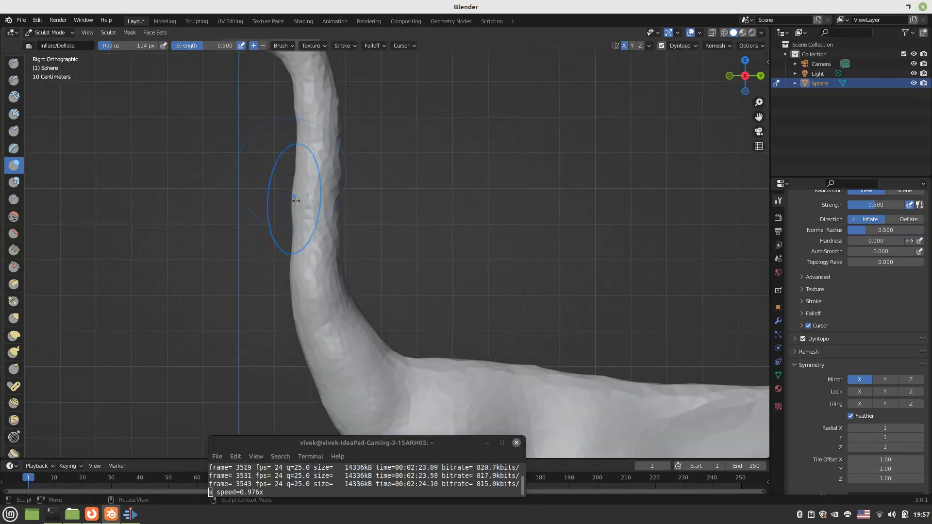
drag(296, 200, 310, 305)
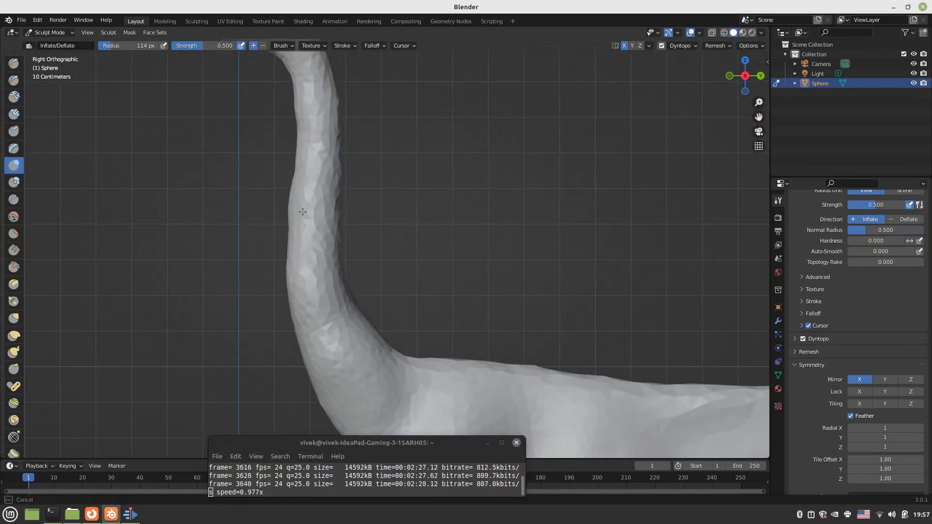
Inflate the upper neck where it meets the back of the head, working from the model's opposite side
scroll(289, 195, down, 4)
middle_drag(333, 243, 334, 263)
scroll(335, 264, up, 3)
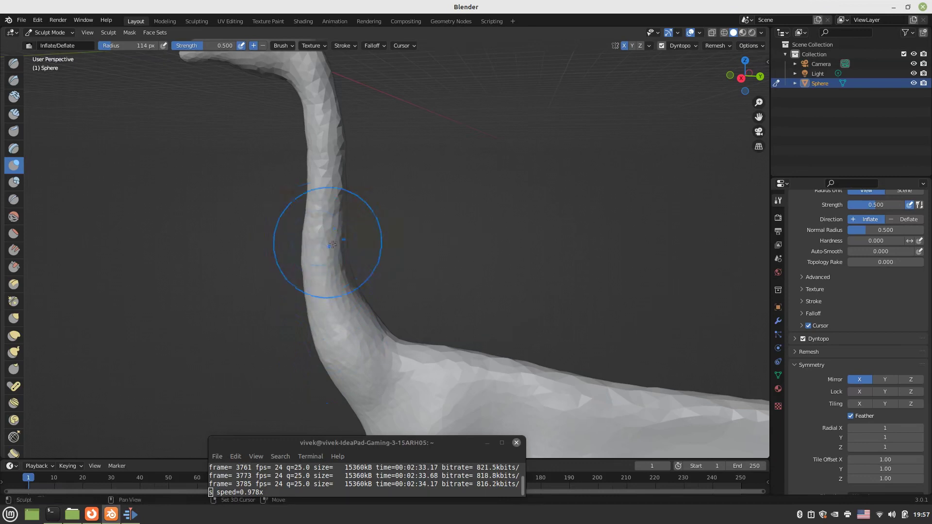
mouse_move(323, 246)
middle_down()
mouse_move(153, 261)
mouse_move(131, 354)
middle_up()
scroll(291, 345, up, 5)
mouse_move(414, 179)
mouse_down()
mouse_move(438, 139)
mouse_move(482, 136)
mouse_up()
mouse_move(484, 135)
mouse_down()
mouse_move(514, 129)
mouse_move(524, 140)
mouse_up()
shift+middle_drag(537, 206, 431, 270)
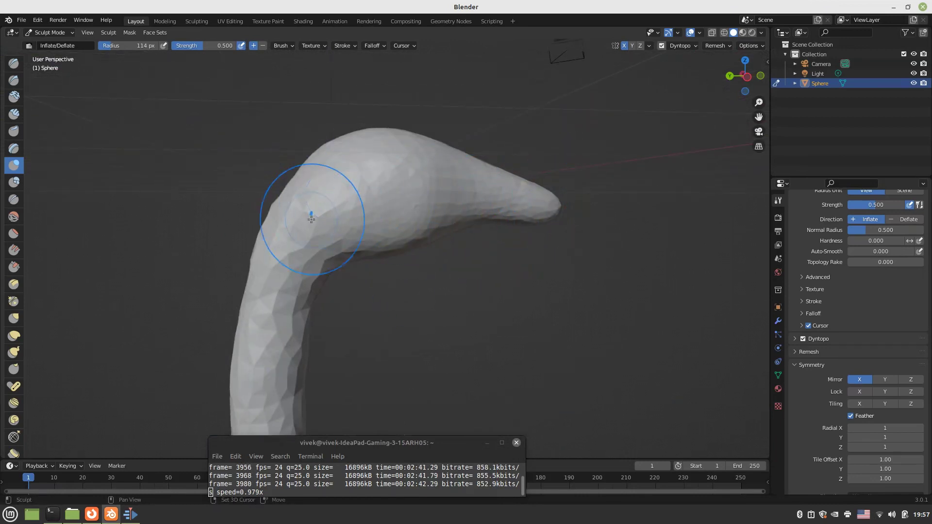
Inflate the body's rear flank and the root of the tail to give them volume
scroll(273, 256, down, 8)
middle_drag(274, 256, 412, 221)
scroll(412, 221, up, 6)
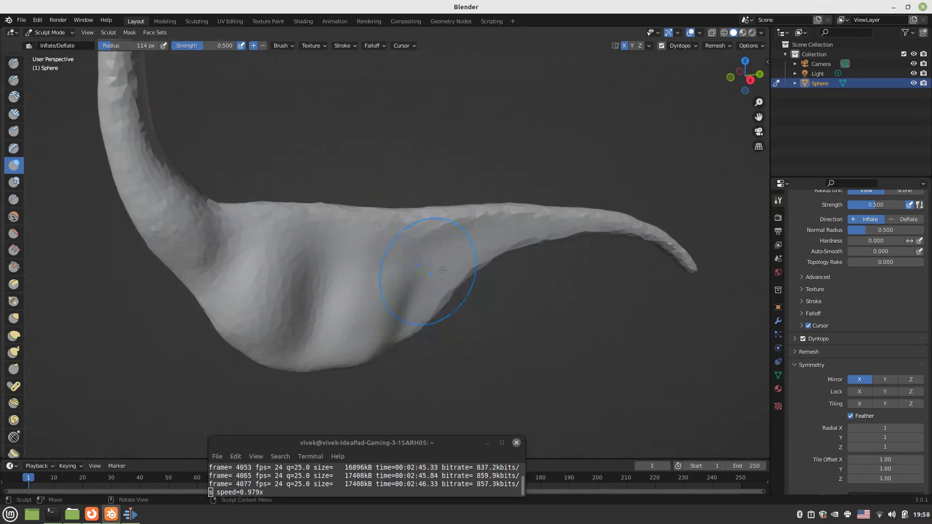
scroll(499, 255, up, 5)
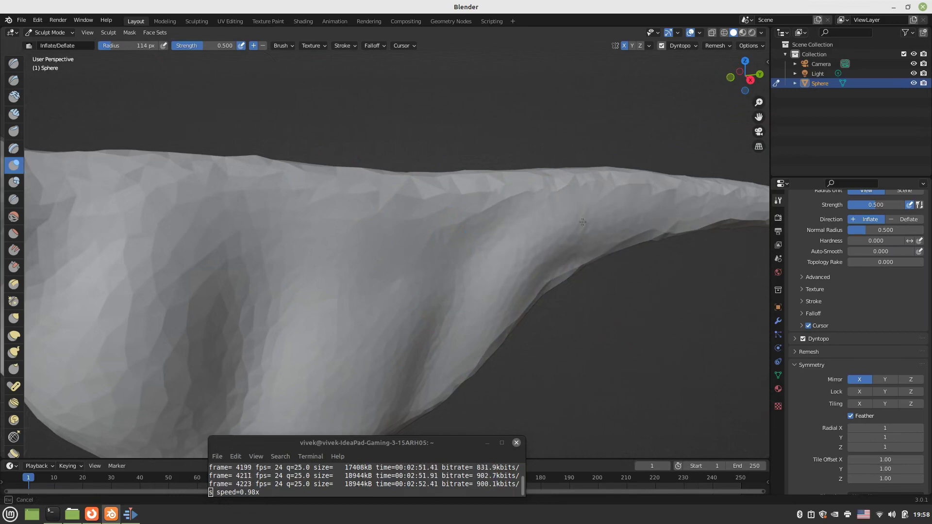
mouse_move(546, 256)
middle_down()
mouse_move(487, 328)
mouse_move(364, 306)
middle_up()
scroll(492, 209, up, 1)
shift+middle_drag(492, 208, 445, 216)
drag(334, 248, 444, 205)
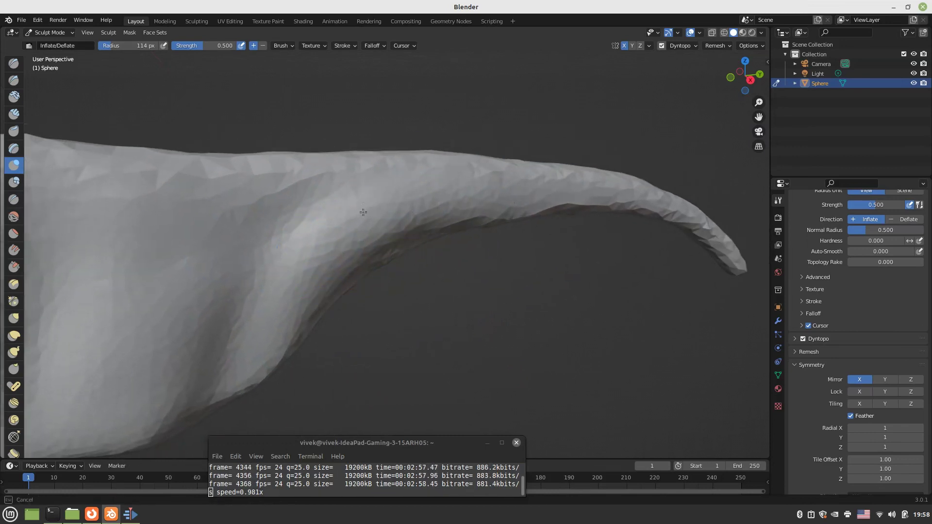
drag(322, 262, 479, 201)
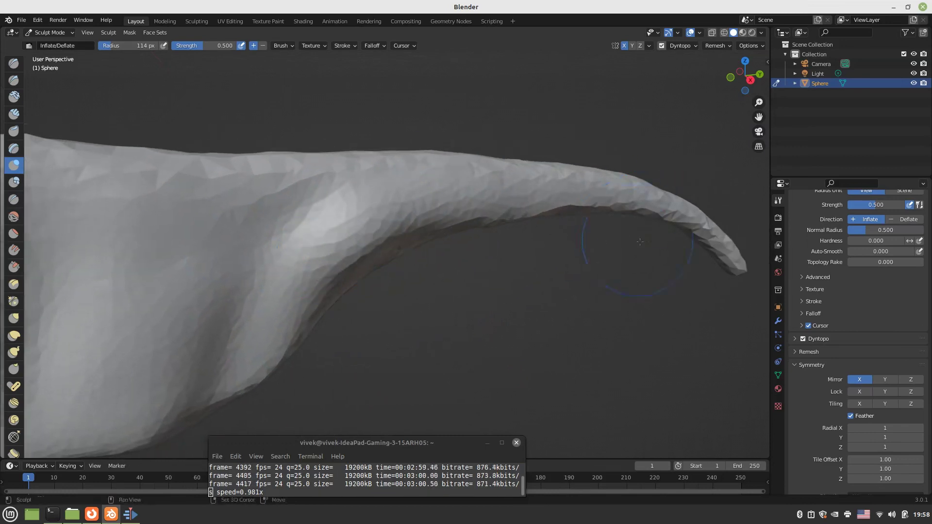
Reduce the Inflate brush radius to 84 px and thicken the tail root down into the rear flank
mouse_move(640, 242)
middle_down()
mouse_move(287, 261)
mouse_move(357, 217)
middle_up()
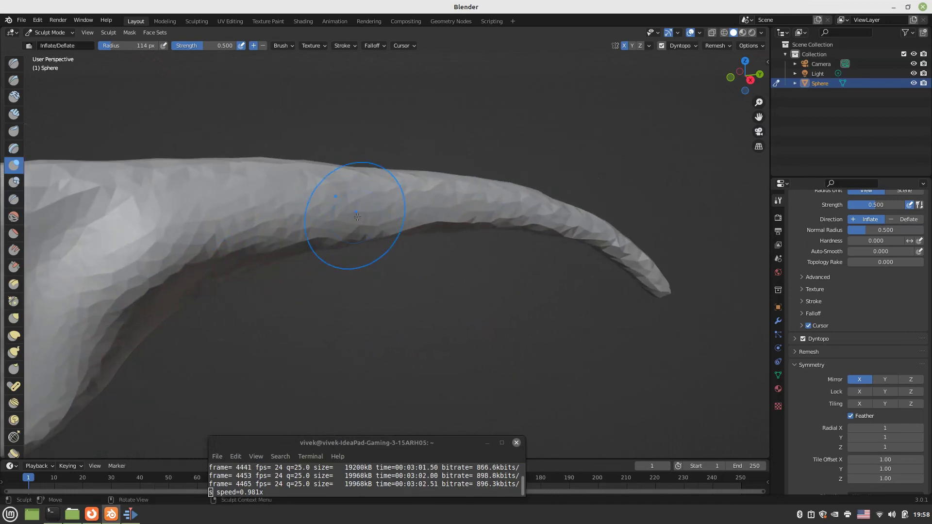
key(f)
click(364, 224)
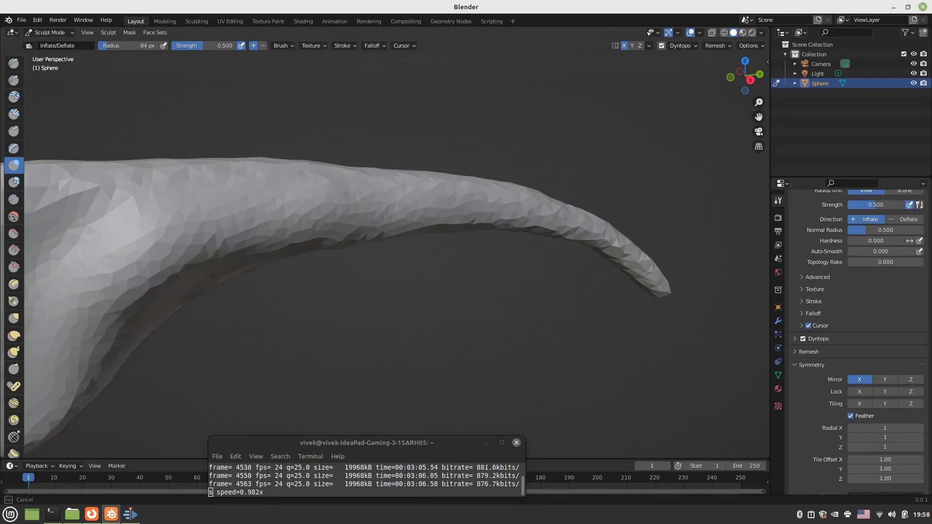
drag(320, 202, 150, 272)
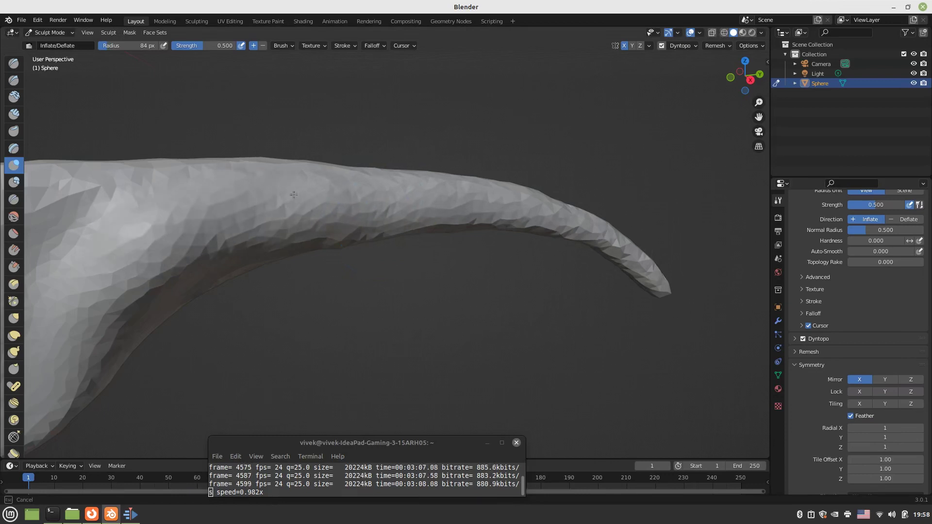
mouse_move(293, 194)
mouse_down()
mouse_move(136, 286)
mouse_move(129, 318)
mouse_up()
scroll(167, 355, down, 1)
shift+middle_drag(170, 356, 303, 360)
mouse_move(303, 232)
mouse_down()
mouse_move(184, 286)
mouse_move(156, 332)
mouse_up()
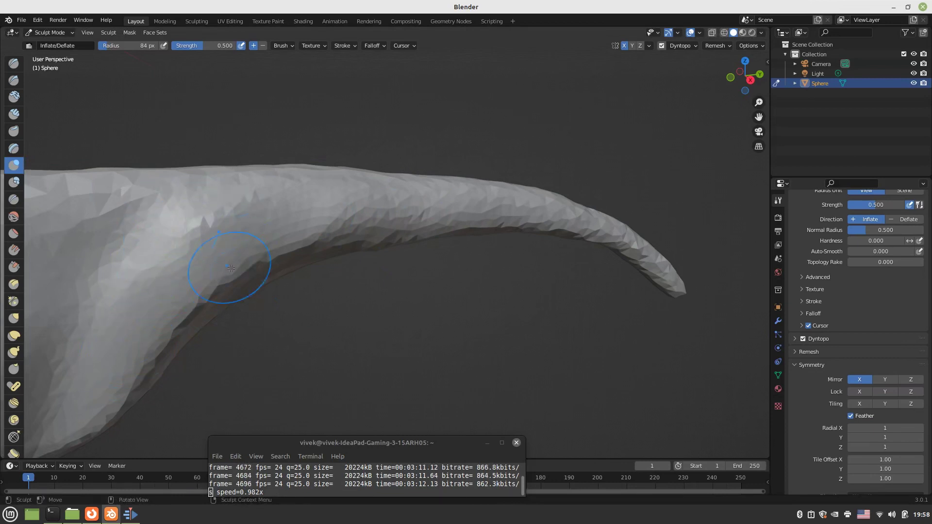
Inflate the rear flank below the tail root down toward the belly
mouse_move(259, 209)
mouse_down()
mouse_move(248, 258)
mouse_move(136, 369)
mouse_up()
drag(241, 267, 141, 369)
scroll(243, 335, down, 2)
mouse_move(255, 331)
middle_down()
mouse_move(264, 333)
mouse_move(257, 251)
middle_up()
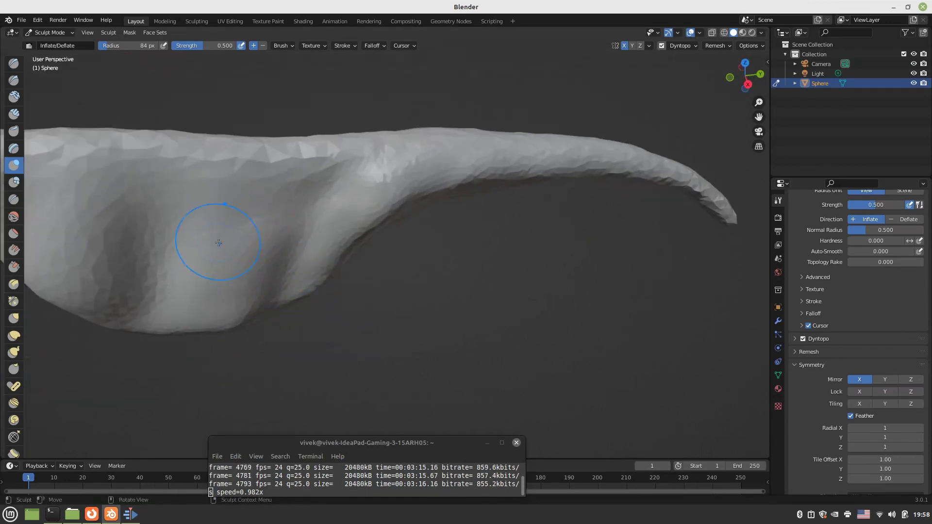
Enlarge the Inflate brush radius to 148 px and inflate the underside of the belly
key(f)
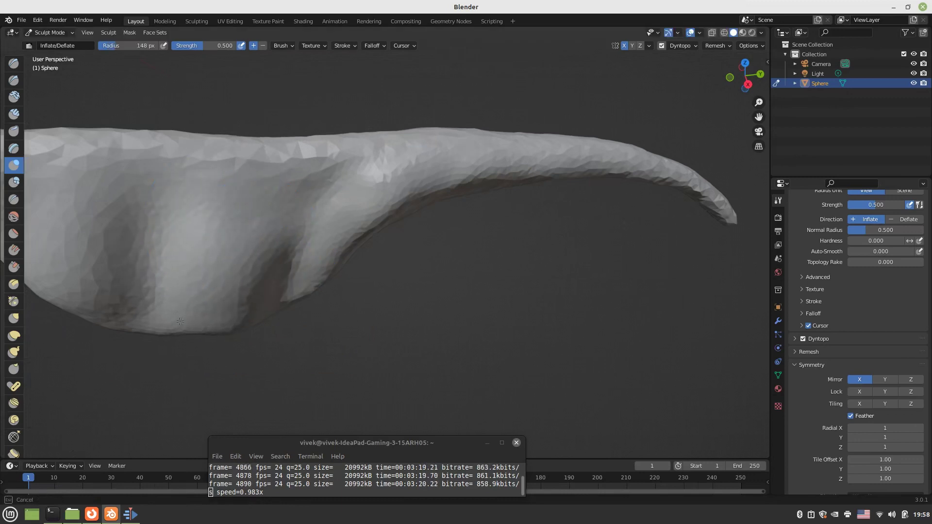
click(180, 322)
mouse_move(180, 321)
middle_down()
mouse_move(347, 236)
mouse_move(394, 310)
mouse_move(306, 275)
middle_up()
scroll(321, 189, up, 4)
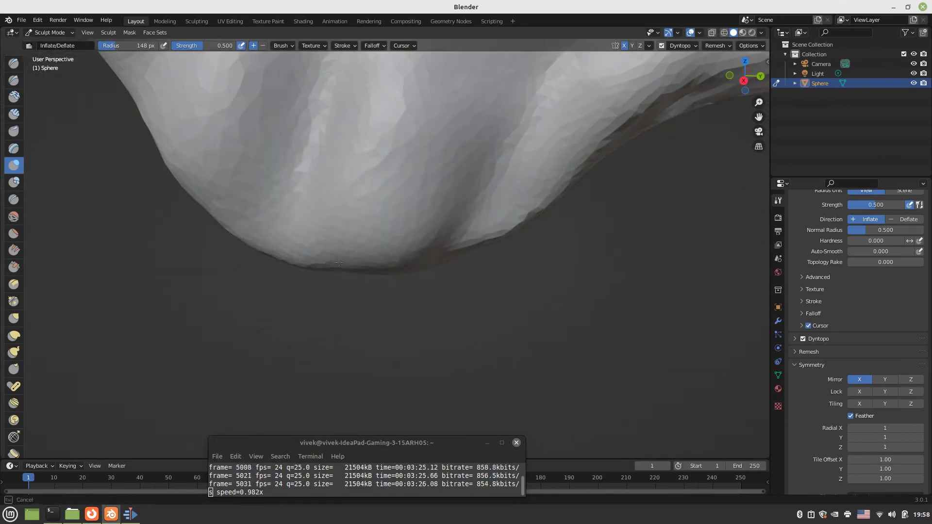
drag(339, 263, 357, 243)
Fill out the hollow on the body's side between the belly and the rear flank with Inflate strokes
mouse_move(425, 218)
shift+middle_down()
mouse_move(420, 272)
mouse_move(395, 321)
shift+middle_up()
drag(427, 277, 456, 214)
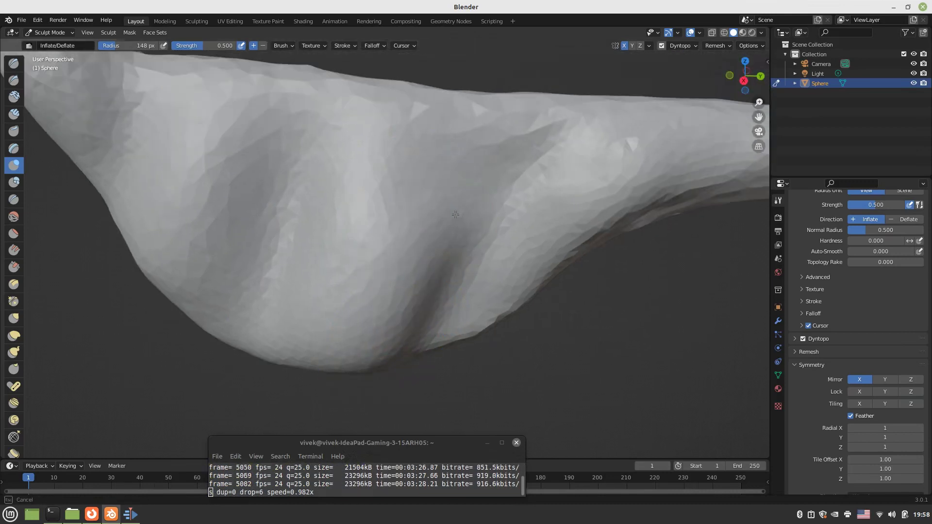
drag(441, 303, 406, 258)
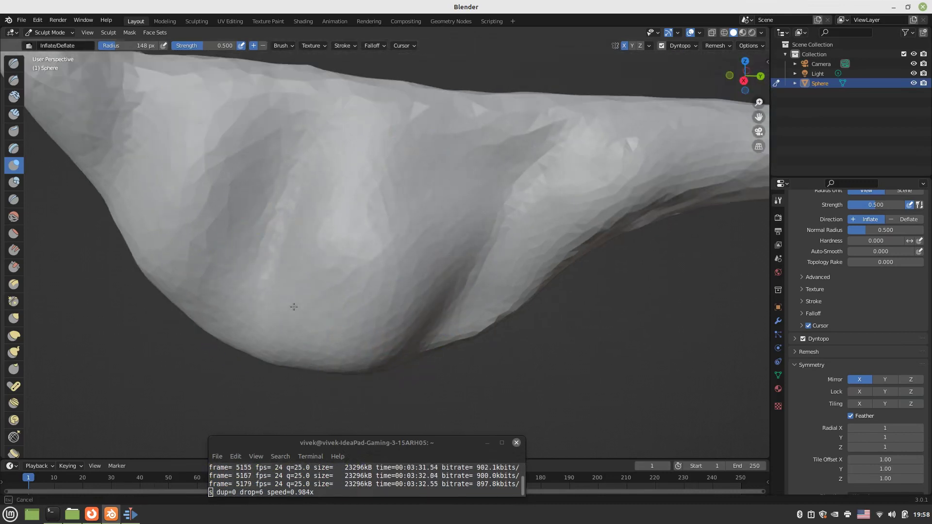
mouse_move(436, 206)
mouse_down()
mouse_move(378, 287)
mouse_move(379, 262)
mouse_up()
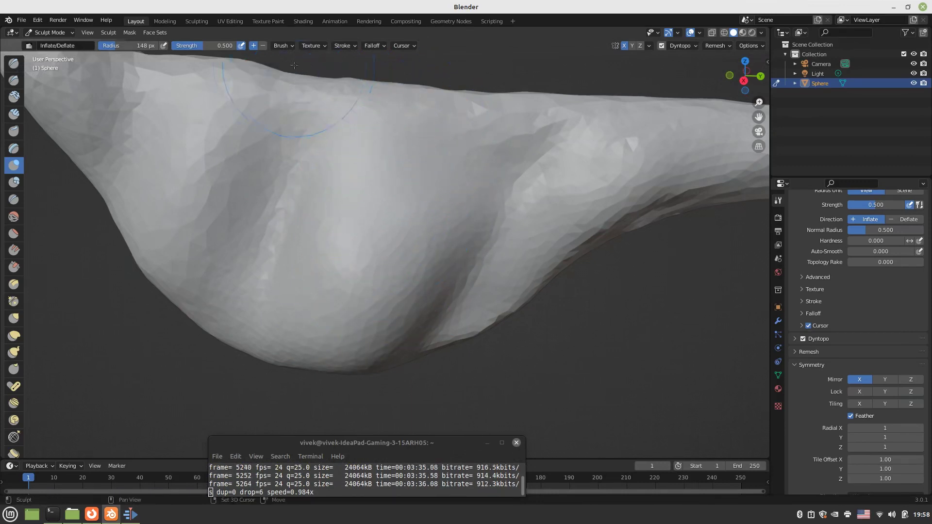
Inflate the top of the back from the neck base toward the tail and down into the upper flank
mouse_move(269, 122)
middle_down()
mouse_move(288, 212)
mouse_move(287, 306)
middle_up()
scroll(270, 319, up, 3)
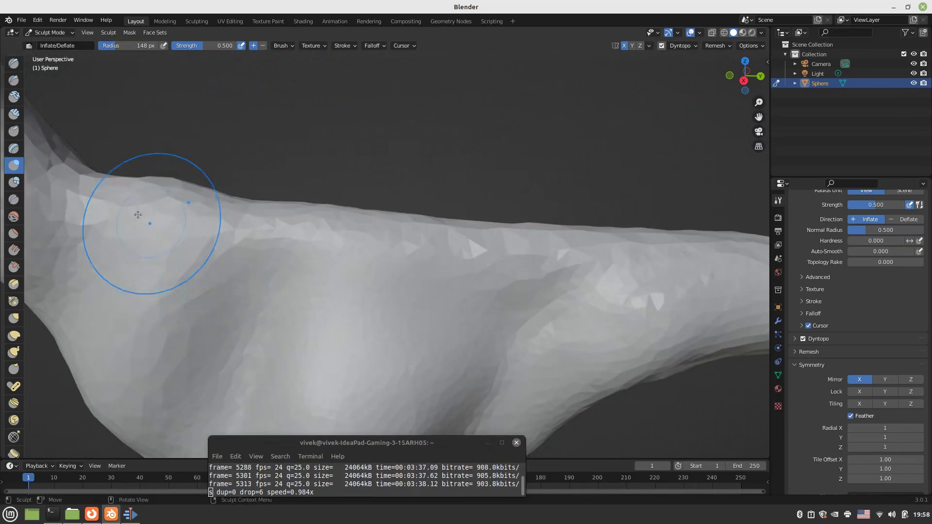
drag(141, 215, 203, 221)
drag(406, 239, 389, 291)
Reduce the Inflate brush radius to 76 px and inflate the ridge along the middle of the back
mouse_move(388, 292)
middle_down()
mouse_move(430, 308)
mouse_move(388, 280)
mouse_move(451, 230)
mouse_move(491, 222)
mouse_move(451, 338)
middle_up()
scroll(452, 229, up, 3)
key(f)
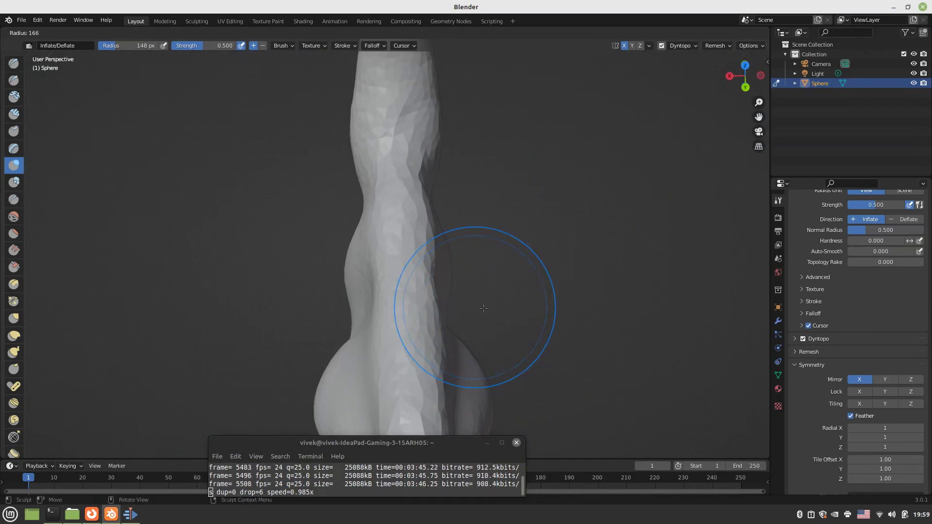
click(480, 308)
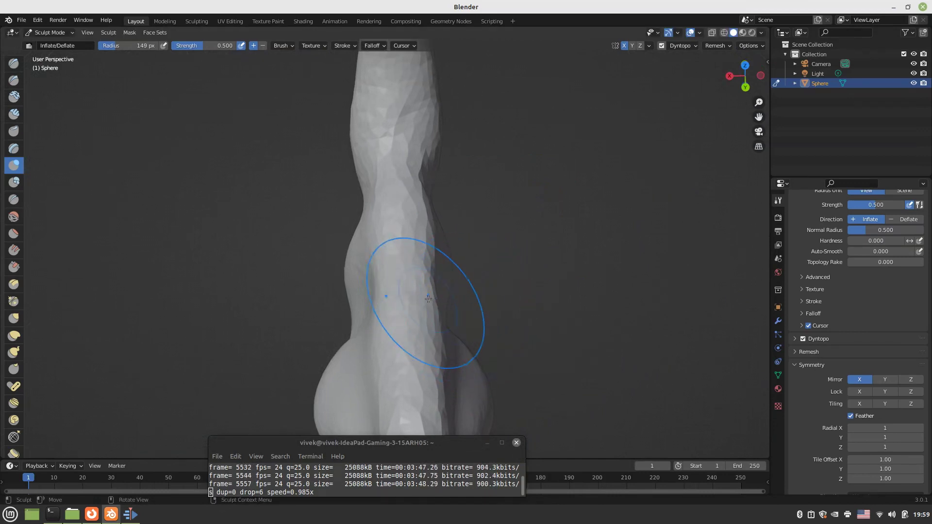
key(f)
click(393, 321)
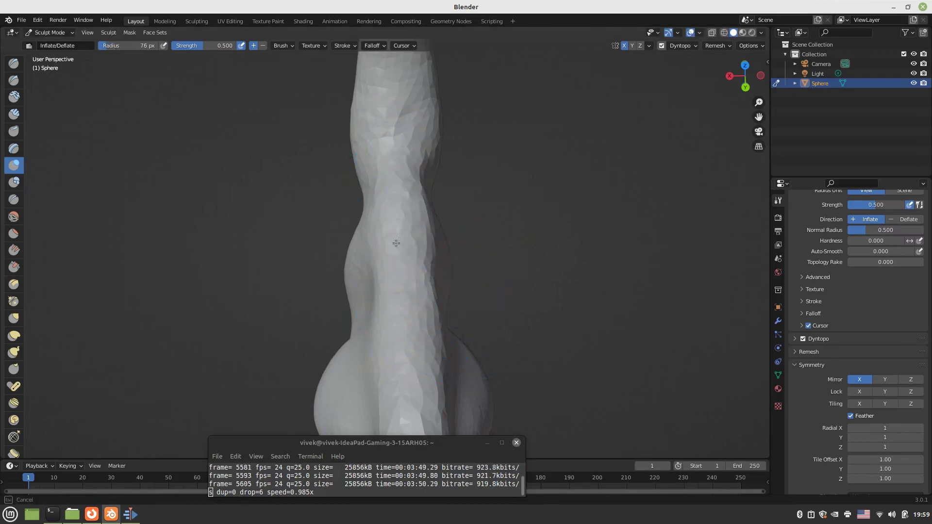
drag(397, 144, 403, 233)
Inflate the front part of the body's side and the shoulder area behind the neck base
scroll(407, 243, down, 3)
middle_drag(407, 243, 514, 199)
shift+middle_drag(354, 328, 458, 199)
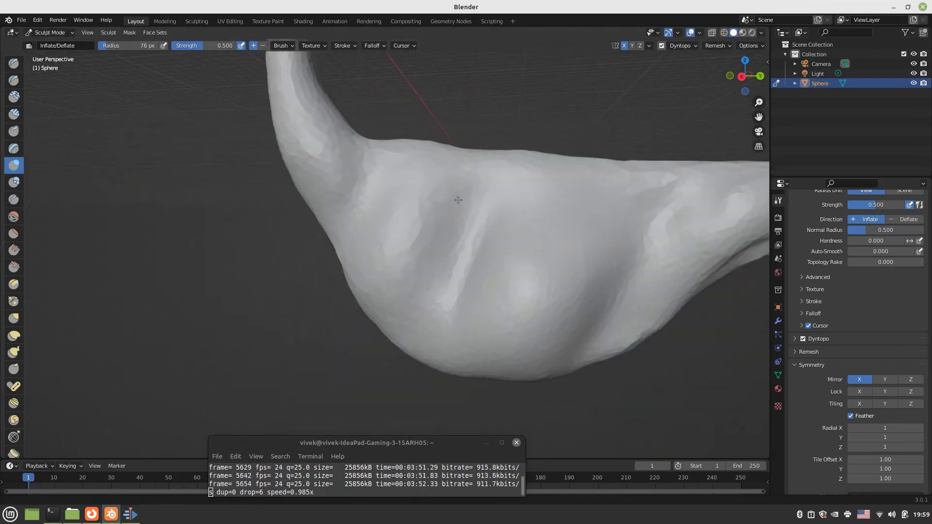
drag(459, 197, 396, 298)
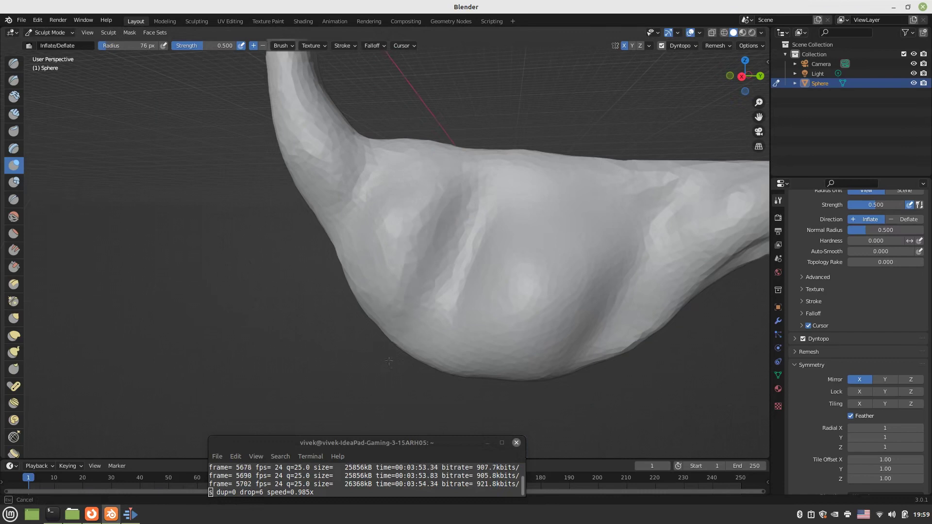
drag(406, 165, 374, 223)
scroll(366, 236, down, 4)
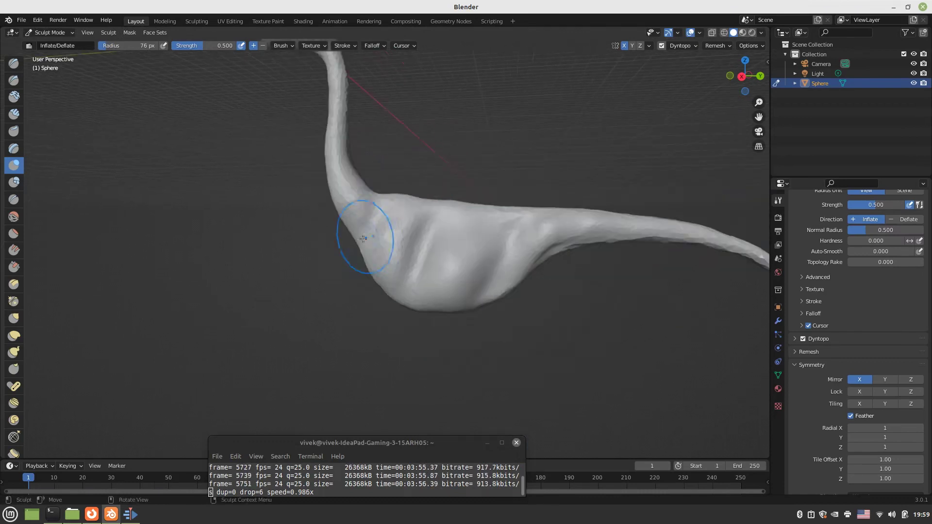
Examine the overall shape of the creature, its neck and its head from the side
mouse_move(365, 238)
middle_down()
mouse_move(439, 265)
mouse_move(350, 250)
mouse_move(401, 339)
middle_up()
scroll(384, 253, down, 4)
scroll(338, 247, up, 5)
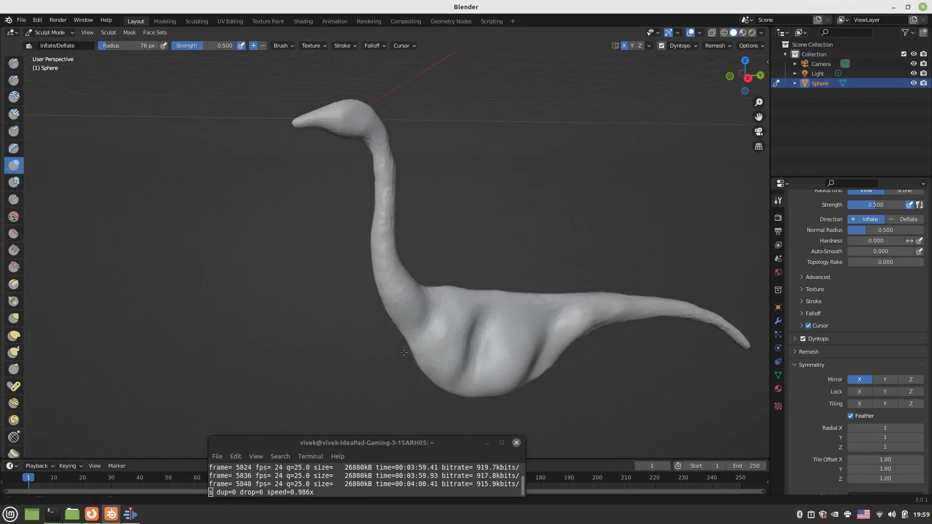
scroll(398, 311, up, 1)
middle_drag(396, 292, 389, 272)
scroll(383, 277, up, 2)
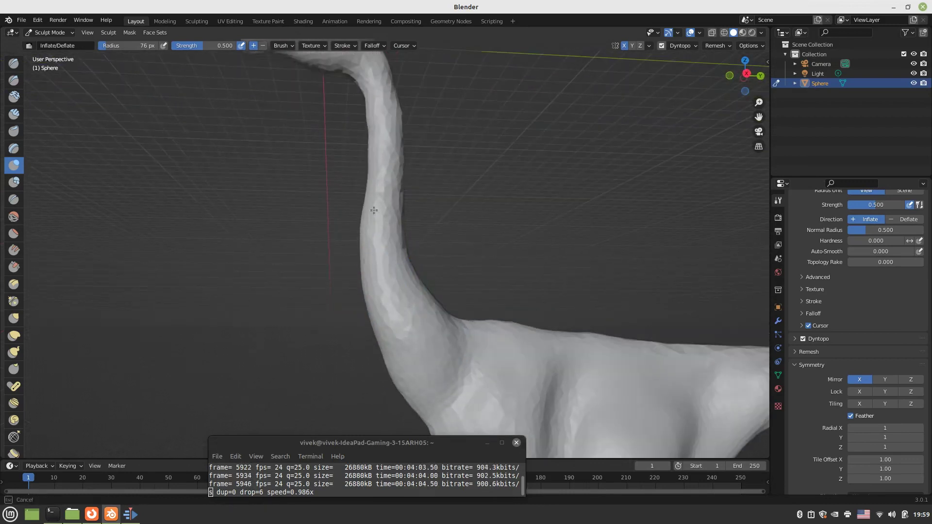
scroll(374, 210, down, 4)
shift+middle_drag(375, 209, 386, 303)
scroll(396, 333, up, 5)
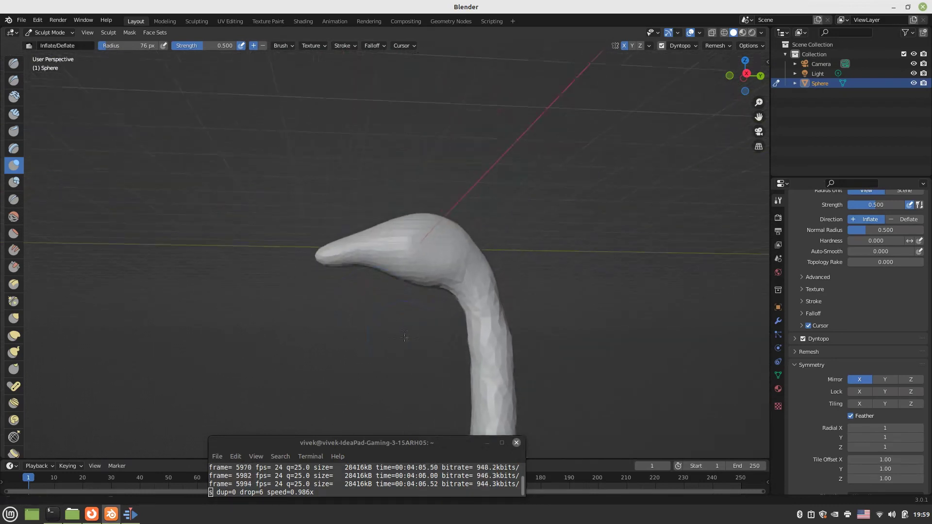
Carve a mouth slit along the side of the snout up to its tip with the Draw brush
middle_drag(405, 337, 359, 315)
scroll(333, 304, up, 3)
middle_drag(360, 214, 319, 300)
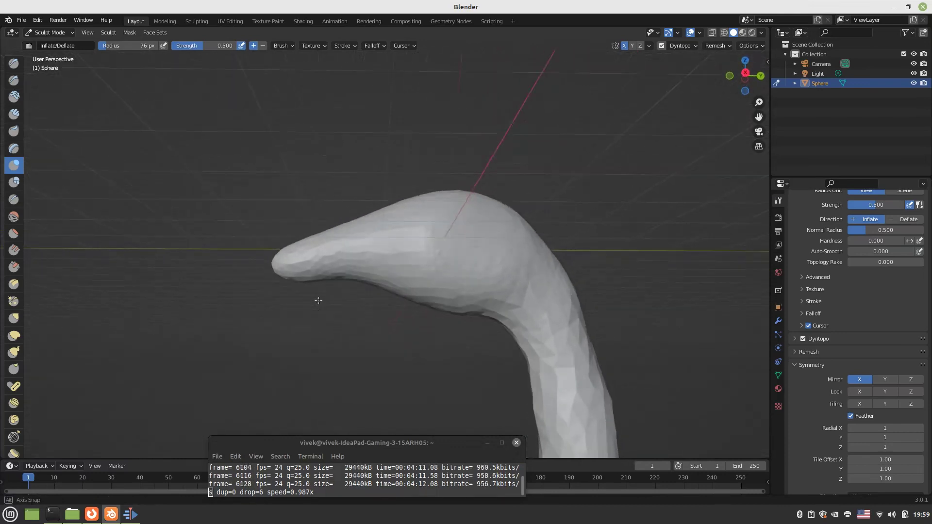
scroll(319, 300, up, 5)
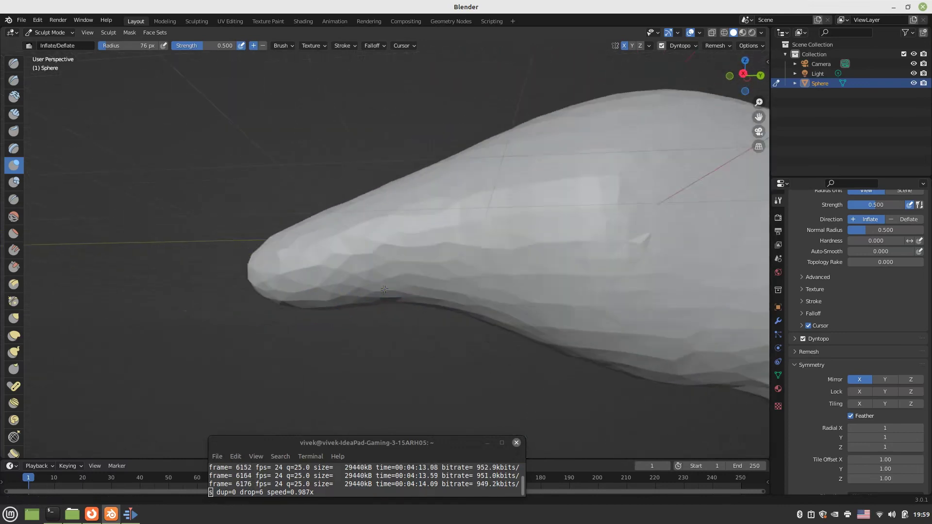
scroll(385, 289, up, 3)
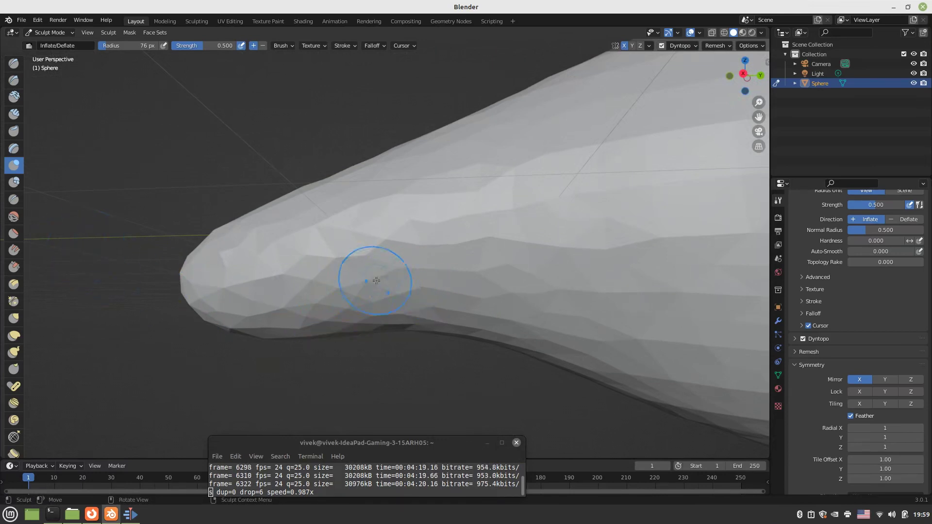
mouse_move(405, 265)
mouse_down()
mouse_move(388, 267)
mouse_move(404, 275)
mouse_move(282, 301)
mouse_move(369, 267)
mouse_move(281, 289)
mouse_move(320, 283)
mouse_up()
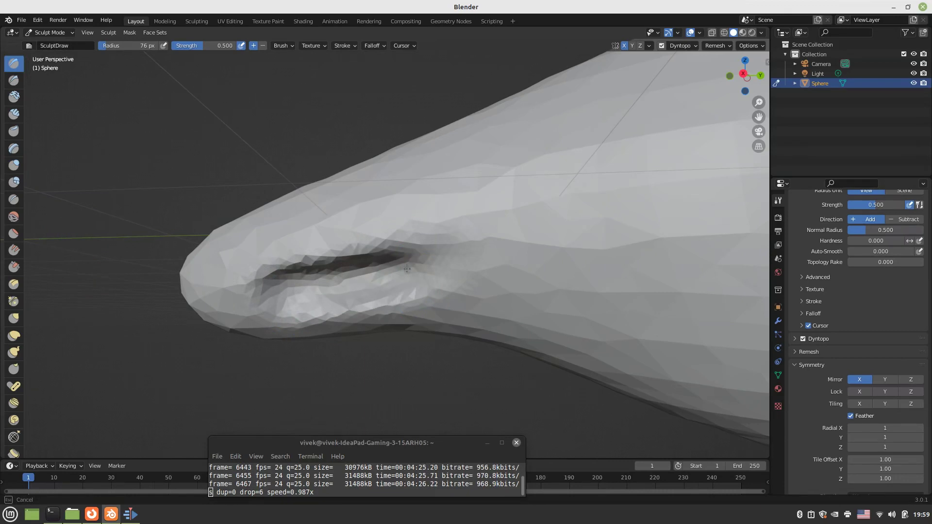
mouse_move(407, 269)
mouse_down()
mouse_move(439, 264)
mouse_move(242, 305)
mouse_up()
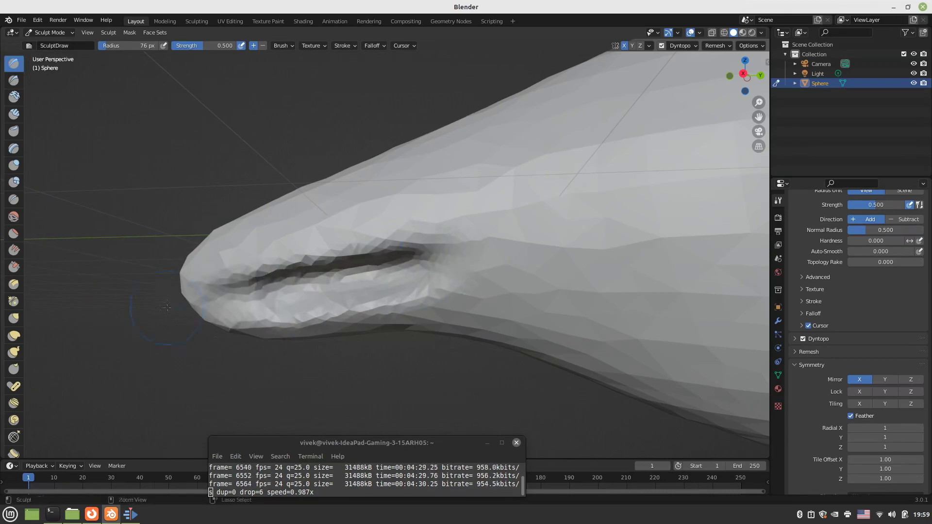
Carve the mouth across the front of the snout and hollow it out between the upper and lower jaws
mouse_move(243, 304)
middle_down()
mouse_move(281, 329)
mouse_move(478, 345)
mouse_move(560, 337)
middle_up()
scroll(559, 337, up, 1)
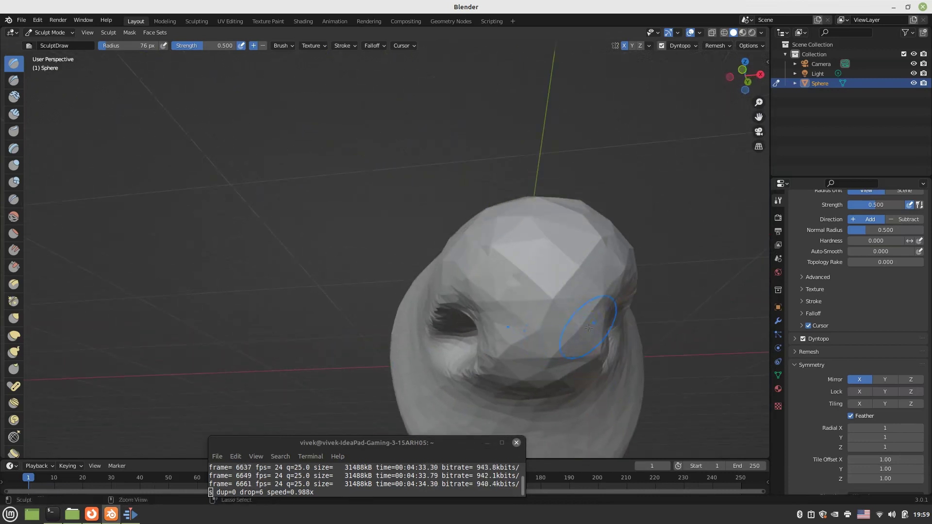
mouse_move(602, 319)
mouse_down()
mouse_move(481, 316)
mouse_move(544, 306)
mouse_move(602, 318)
mouse_move(530, 316)
mouse_up()
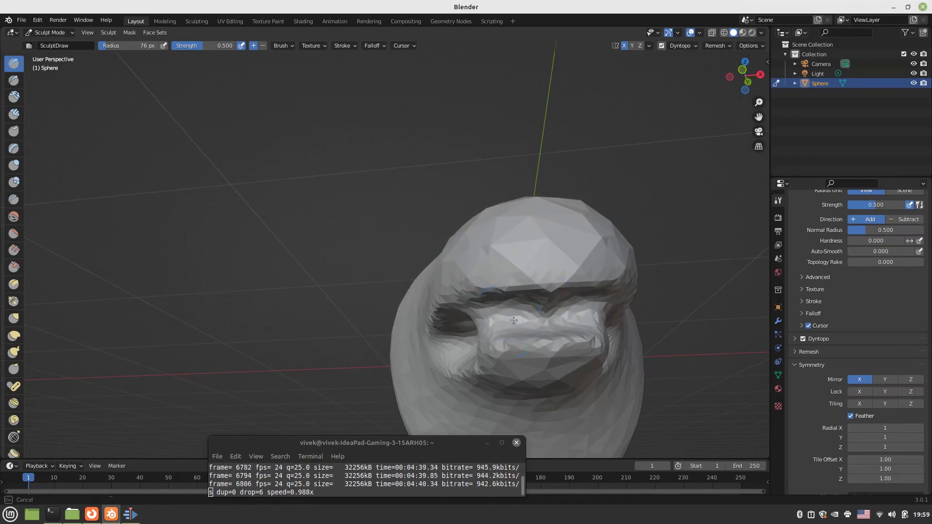
middle_drag(498, 323, 506, 360)
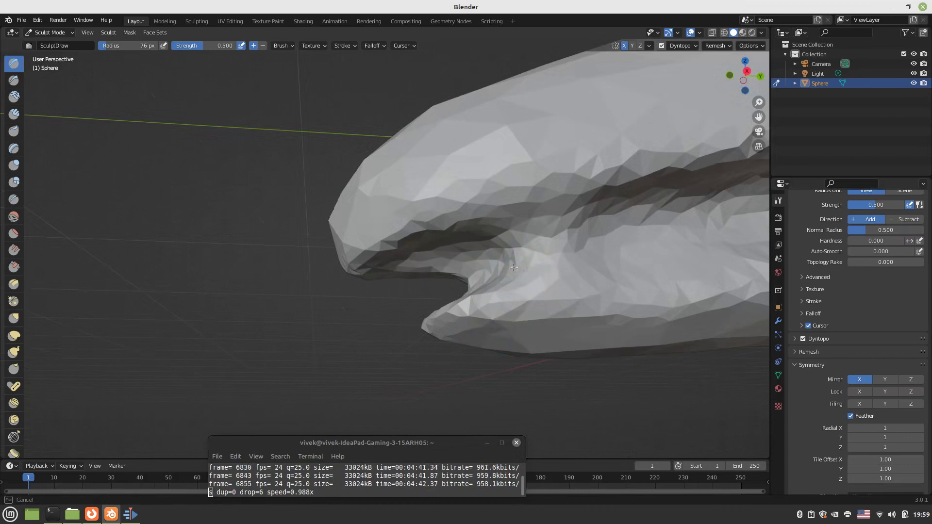
drag(490, 265, 519, 263)
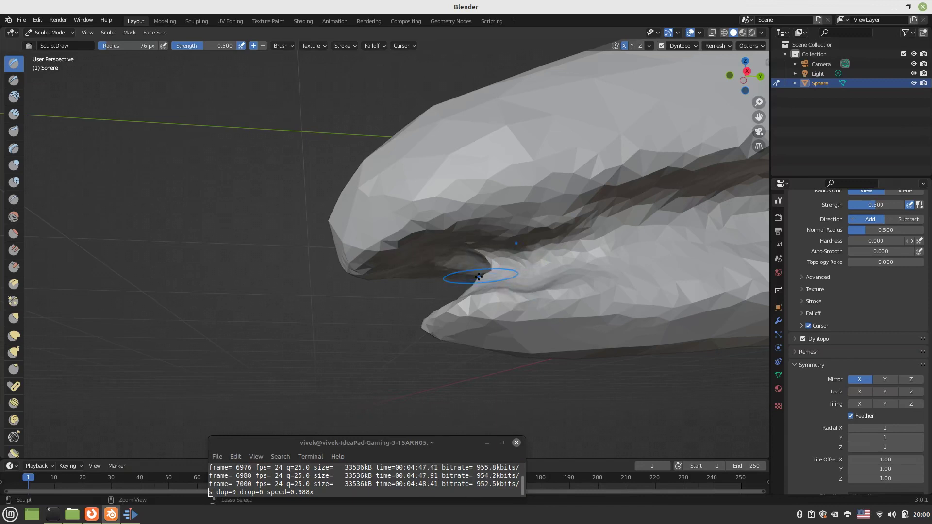
Deepen the mouth cavity along the side of the jaws with inverted and normal Draw strokes
middle_drag(479, 277, 505, 279)
mouse_move(548, 283)
ctrl+mouse_down()
mouse_move(626, 278)
mouse_move(548, 281)
mouse_move(639, 269)
ctrl+mouse_up()
scroll(665, 273, down, 3)
mouse_move(609, 293)
middle_down()
mouse_move(589, 295)
mouse_move(600, 291)
middle_up()
scroll(578, 273, up, 1)
mouse_move(547, 253)
ctrl+mouse_down()
mouse_move(616, 245)
mouse_move(565, 254)
mouse_move(495, 242)
mouse_move(661, 238)
mouse_move(494, 254)
ctrl+mouse_up()
drag(559, 249, 437, 260)
Build up the brow and cheek behind the mouth corner with Draw strokes and blend them back into the head
mouse_move(437, 260)
middle_down()
mouse_move(448, 270)
mouse_move(431, 313)
mouse_move(404, 334)
middle_up()
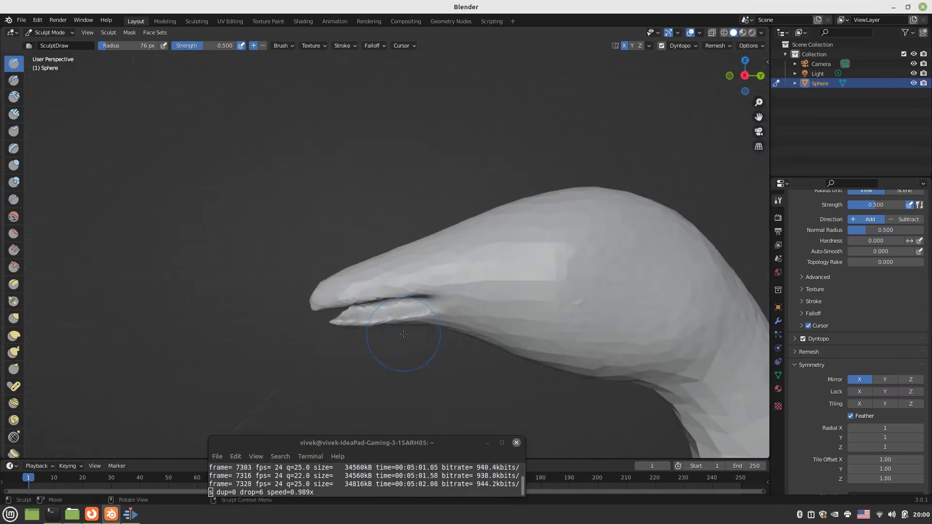
mouse_move(476, 249)
mouse_down()
mouse_move(468, 296)
mouse_move(466, 231)
mouse_up()
drag(452, 269, 460, 292)
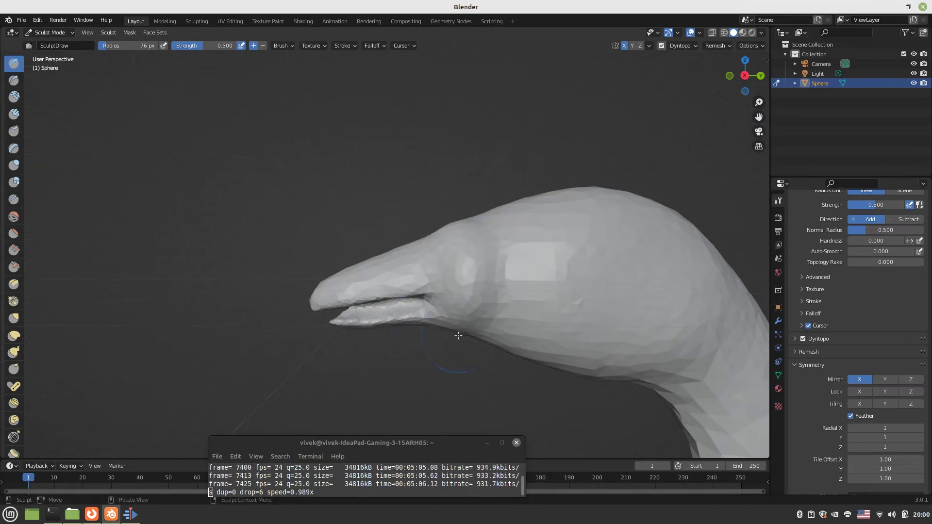
middle_drag(461, 282, 481, 335)
mouse_move(486, 290)
mouse_down()
mouse_move(483, 251)
mouse_move(485, 335)
mouse_up()
middle_drag(485, 335, 487, 279)
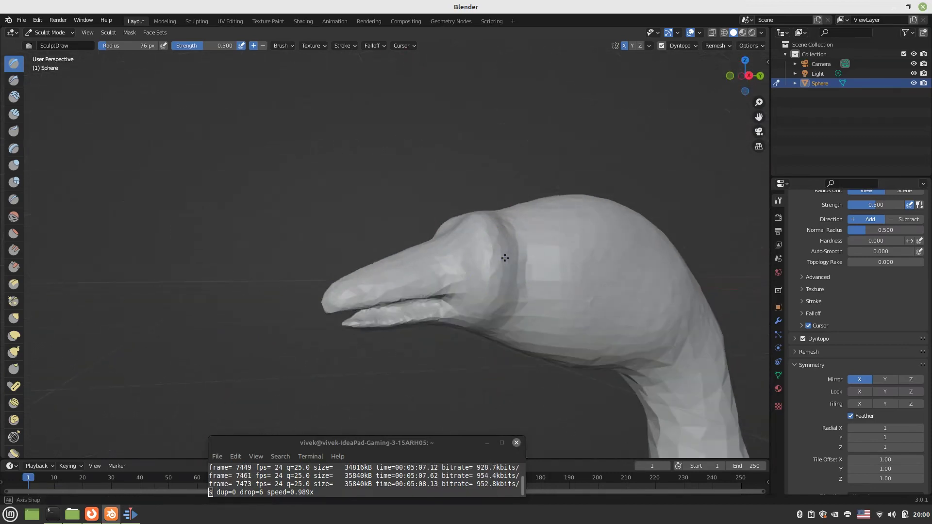
mouse_move(504, 272)
mouse_down()
mouse_move(491, 264)
mouse_move(498, 322)
mouse_up()
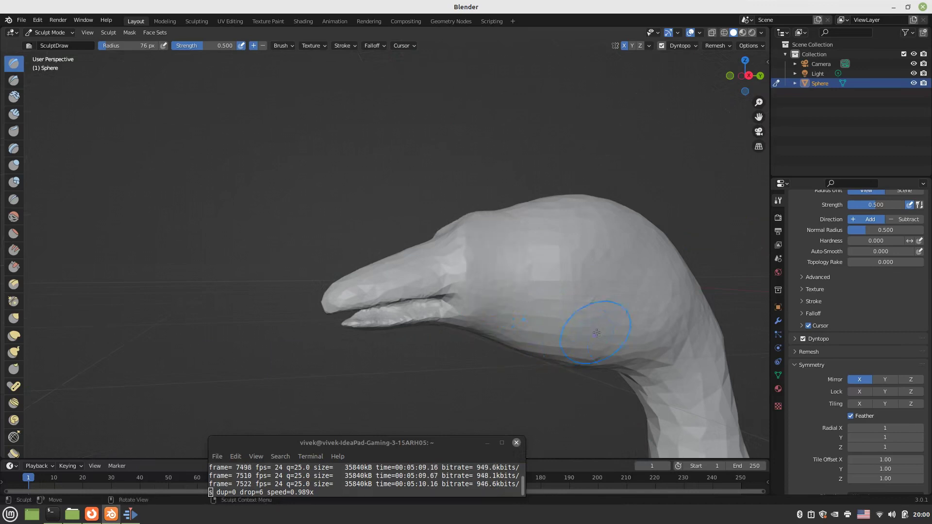
Build up the underside of the head behind the mouth and along the lower jaw with Draw strokes
middle_drag(597, 333, 583, 336)
drag(486, 340, 536, 351)
middle_drag(536, 356, 568, 277)
drag(400, 237, 461, 284)
drag(402, 241, 383, 253)
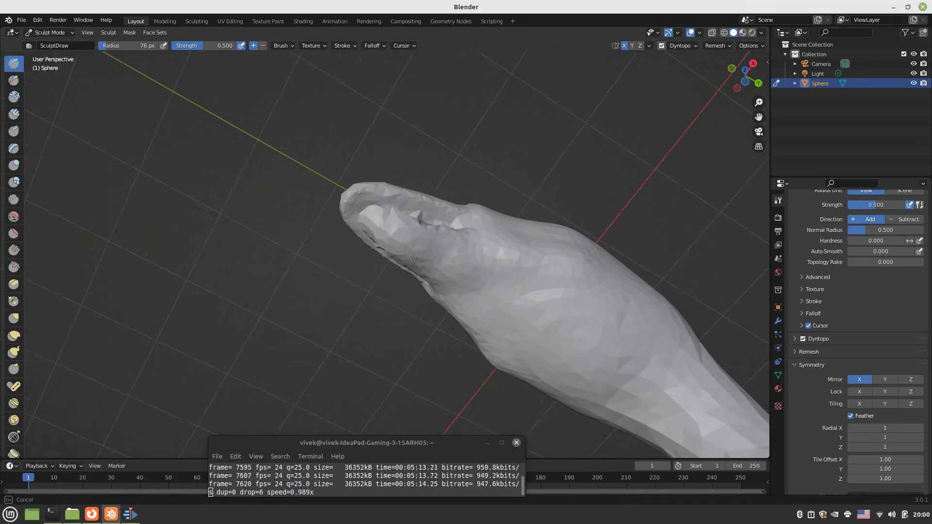
Thicken the lower jaw from below and extend its volume back into the throat with the Draw brush
mouse_move(384, 253)
middle_down()
mouse_move(429, 373)
mouse_move(431, 301)
middle_up()
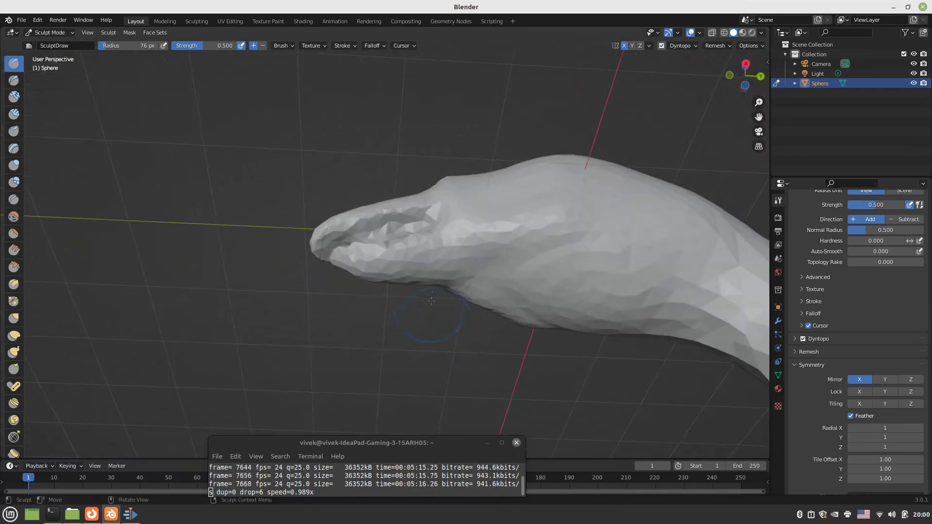
mouse_move(390, 272)
middle_down()
mouse_move(417, 330)
mouse_move(509, 312)
mouse_move(452, 266)
middle_up()
mouse_move(452, 267)
mouse_down()
mouse_move(515, 272)
mouse_move(437, 289)
mouse_move(510, 301)
mouse_move(501, 287)
mouse_move(445, 281)
mouse_up()
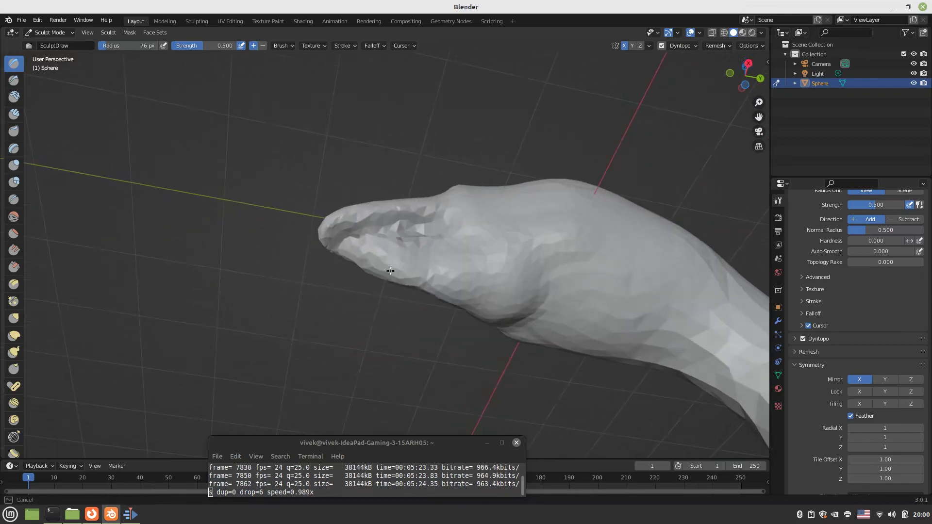
drag(391, 270, 437, 286)
middle_drag(461, 293, 436, 344)
drag(436, 344, 493, 342)
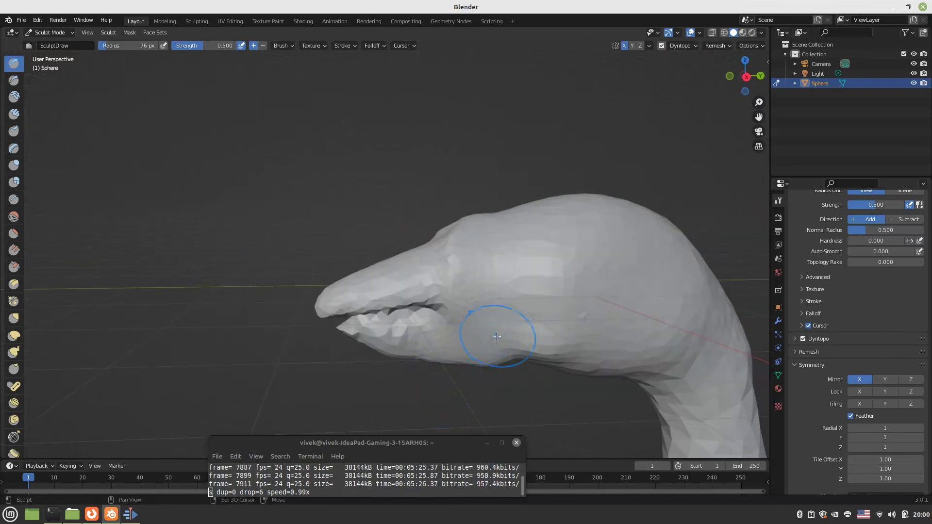
Raise the upper edge of the lower jaw along the mouth opening with a Draw stroke
mouse_move(411, 334)
shift+middle_down()
mouse_move(427, 300)
mouse_move(421, 272)
shift+middle_up()
scroll(396, 265, up, 6)
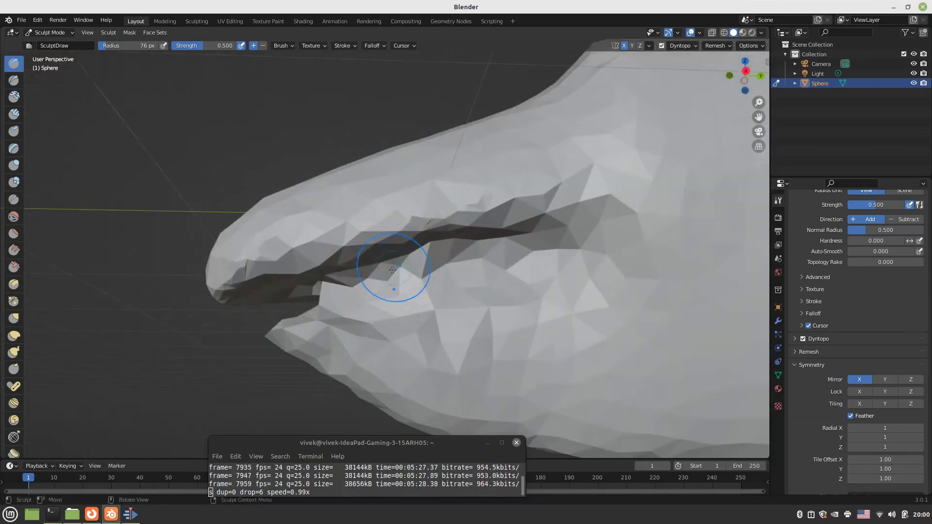
drag(393, 295, 468, 277)
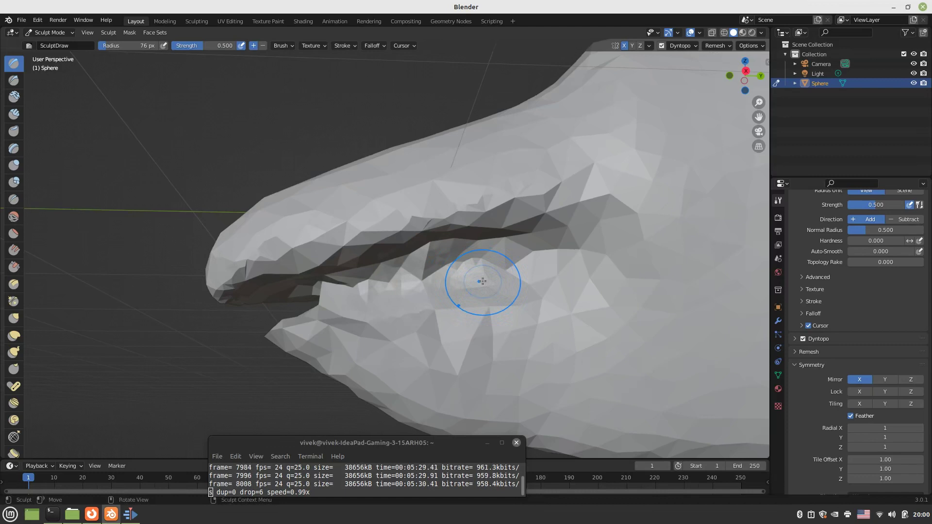
Carve into the front of the mouth opening with inverted Draw strokes and build a lip along the lower jaw to its tip
mouse_move(332, 293)
ctrl+mouse_down()
mouse_move(357, 290)
mouse_move(304, 293)
ctrl+mouse_up()
ctrl+drag(304, 292, 346, 292)
ctrl+drag(346, 292, 344, 292)
mouse_move(498, 268)
mouse_down()
mouse_move(388, 282)
mouse_move(558, 257)
mouse_move(422, 294)
mouse_move(548, 297)
mouse_move(355, 287)
mouse_move(385, 260)
mouse_move(375, 261)
mouse_move(624, 183)
mouse_move(384, 213)
mouse_move(607, 207)
mouse_move(398, 221)
mouse_move(228, 264)
mouse_move(335, 228)
mouse_move(525, 204)
mouse_move(657, 244)
mouse_move(632, 321)
mouse_move(274, 329)
mouse_move(484, 340)
mouse_move(682, 298)
mouse_move(483, 349)
mouse_move(583, 335)
mouse_move(262, 332)
mouse_up()
Round out the lower jaw's tip with Draw strokes and extend the lower lip ridge back past the mouth corner
middle_drag(289, 332, 364, 329)
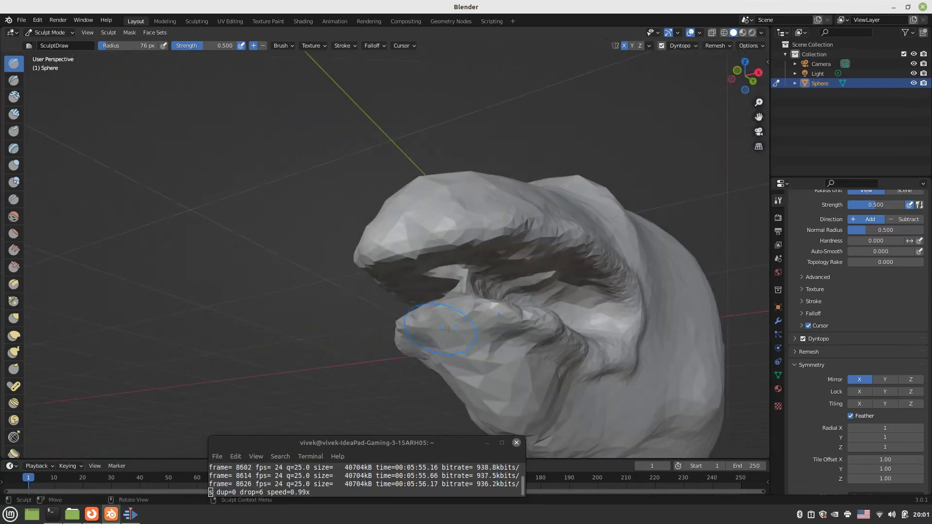
mouse_move(443, 328)
mouse_down()
mouse_move(452, 324)
mouse_move(432, 317)
mouse_move(461, 321)
mouse_up()
mouse_move(466, 332)
middle_down()
mouse_move(401, 361)
mouse_move(401, 340)
middle_up()
mouse_move(360, 313)
mouse_down()
mouse_move(294, 303)
mouse_move(403, 279)
mouse_move(439, 284)
mouse_move(311, 296)
mouse_move(350, 284)
mouse_up()
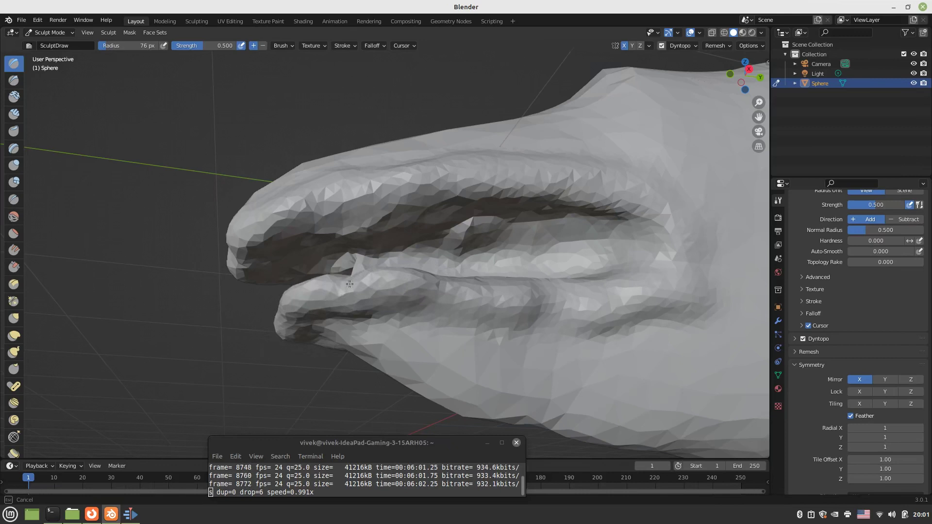
drag(436, 285, 715, 315)
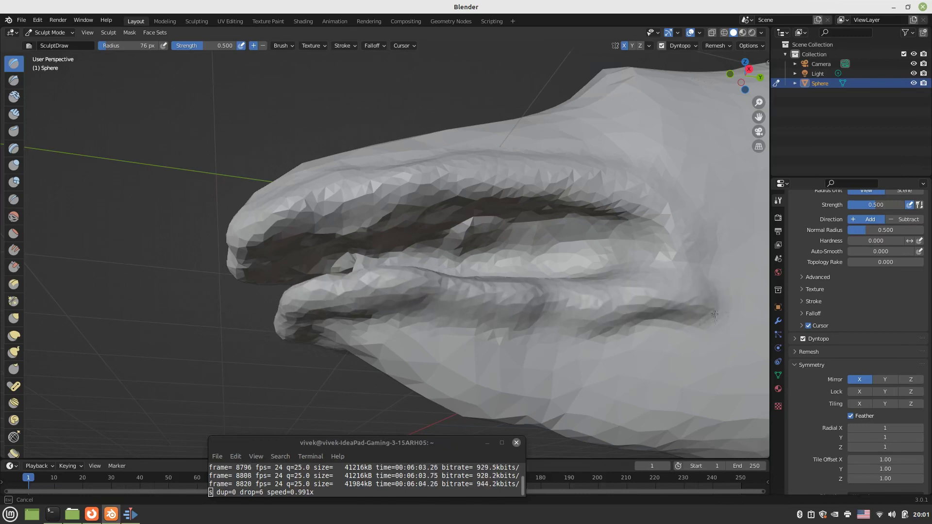
Start saving the file and create a new folder named Ornithomimus inside the Blender Art folder
middle_drag(707, 308, 607, 348)
scroll(625, 365, down, 8)
scroll(607, 348, down, 5)
key(ctrl+s)
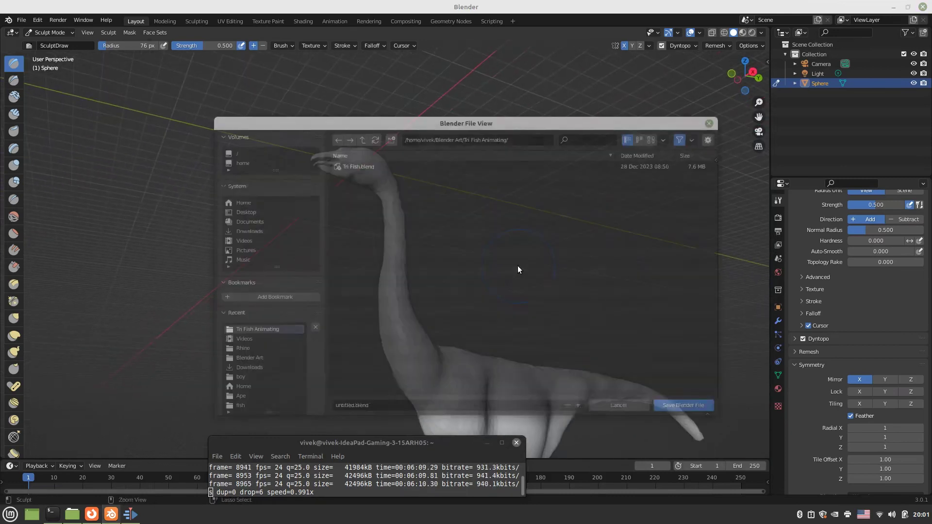
click(361, 139)
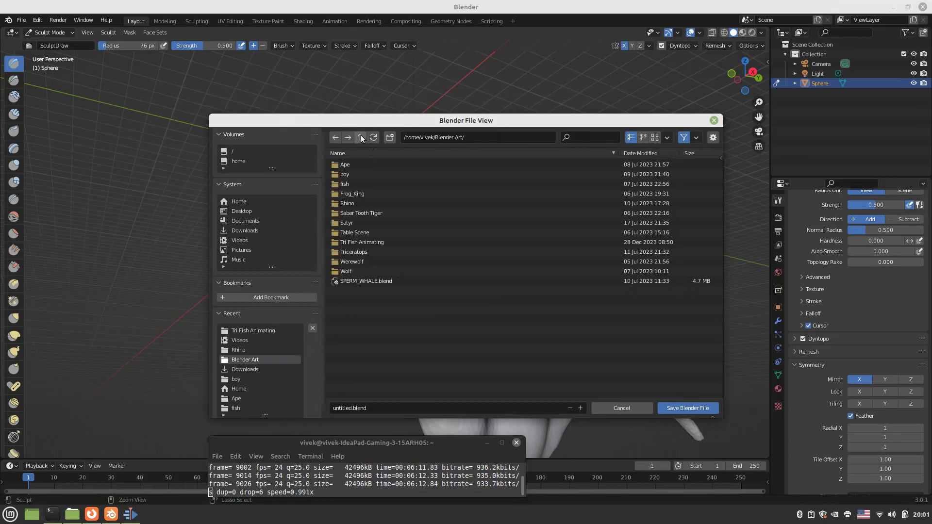
click(351, 407)
click(390, 140)
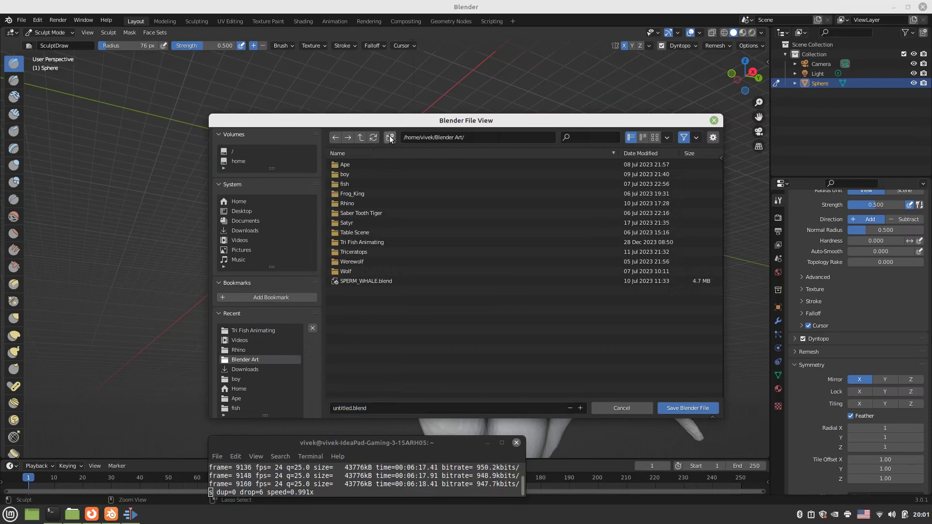
click(390, 138)
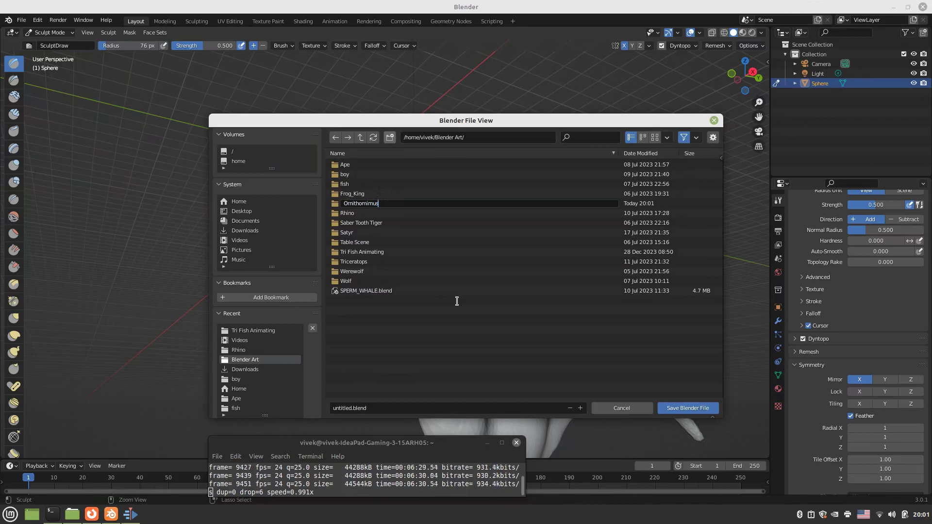
key(Return)
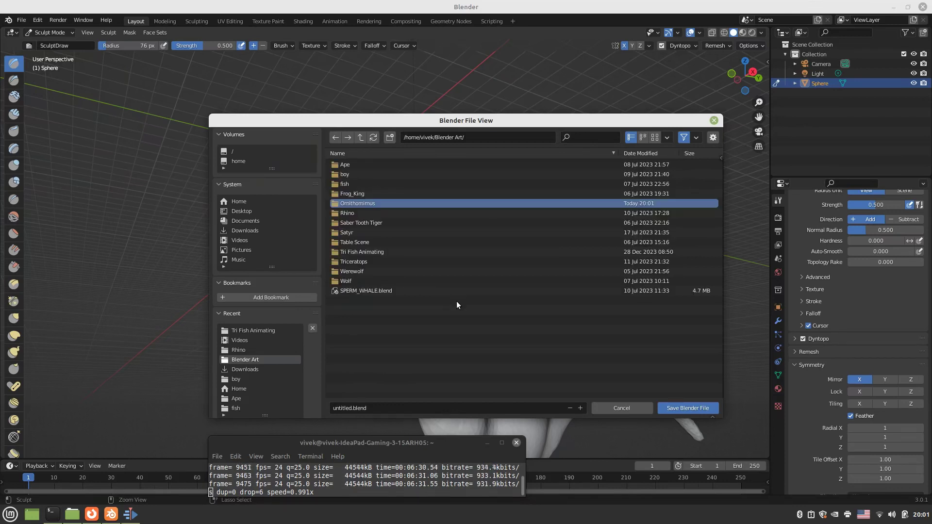
Save the file as Ornithomimus.blend in the new Ornithomimus folder
double_click(343, 204)
click(357, 405)
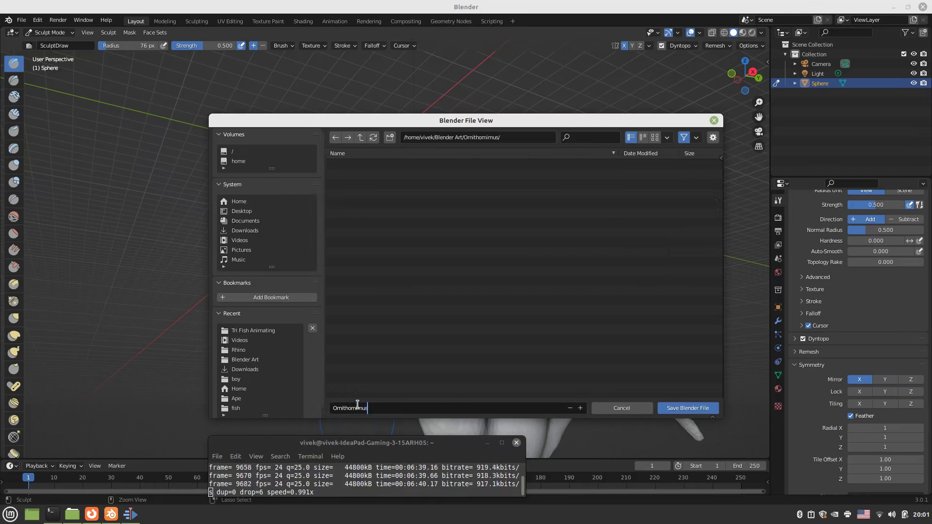
text(Ornithomimus)
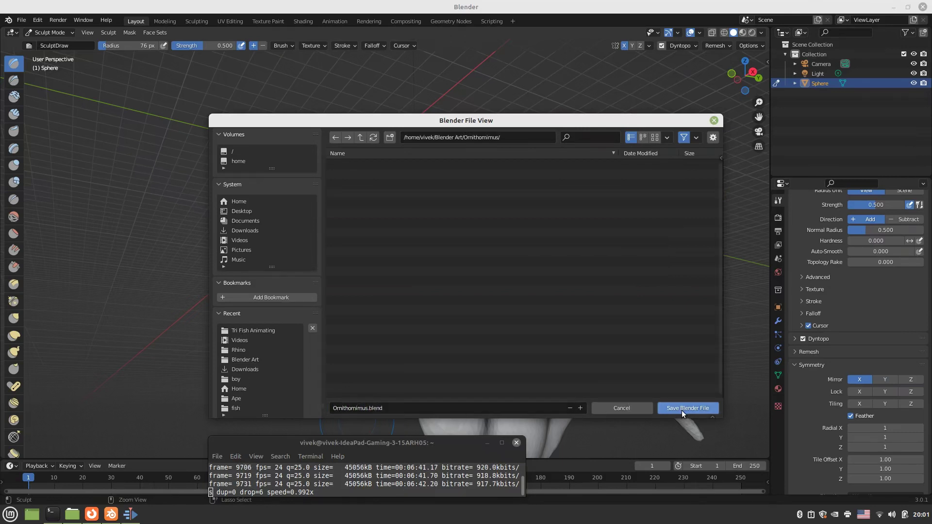
click(682, 408)
mouse_move(465, 250)
middle_down()
mouse_move(402, 392)
mouse_move(528, 312)
mouse_move(334, 282)
mouse_move(413, 360)
mouse_move(548, 302)
mouse_move(392, 356)
mouse_move(440, 345)
mouse_move(551, 86)
mouse_move(414, 267)
mouse_move(366, 294)
mouse_move(374, 305)
middle_up()
click(352, 443)
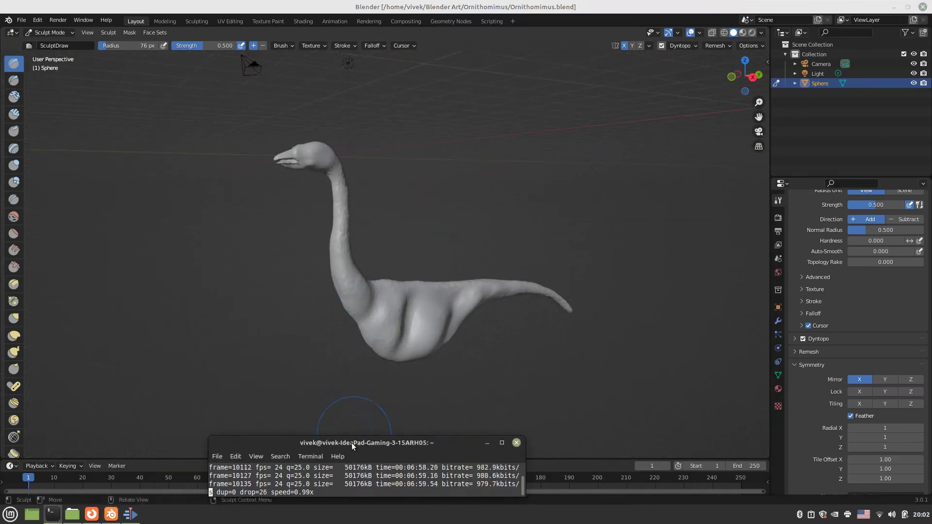